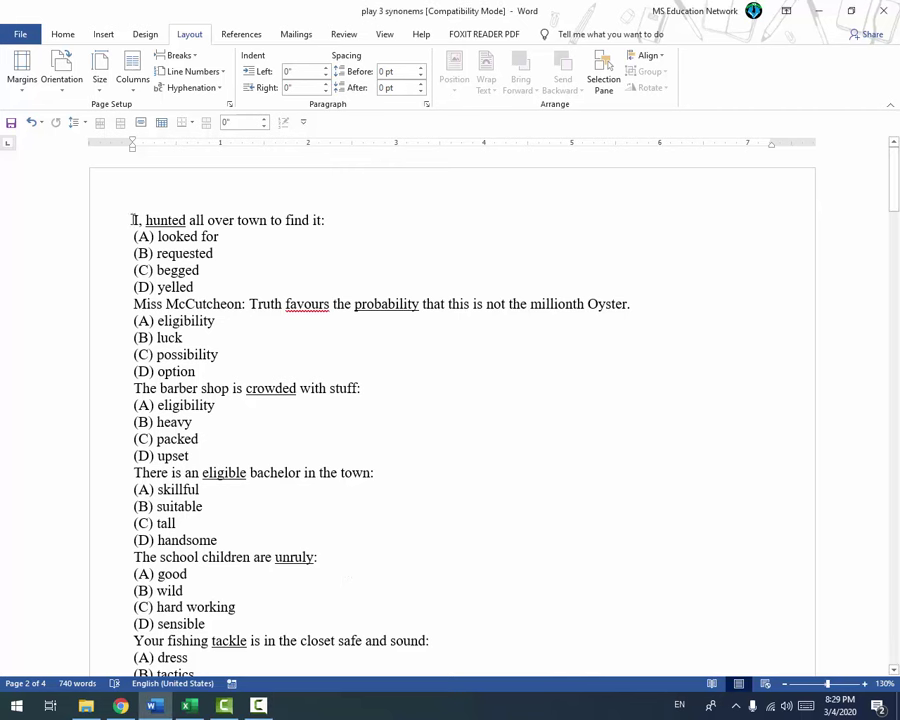
- Select the first question block, then scroll down to the compacted four-column quiz table
drag(133, 217, 193, 287)
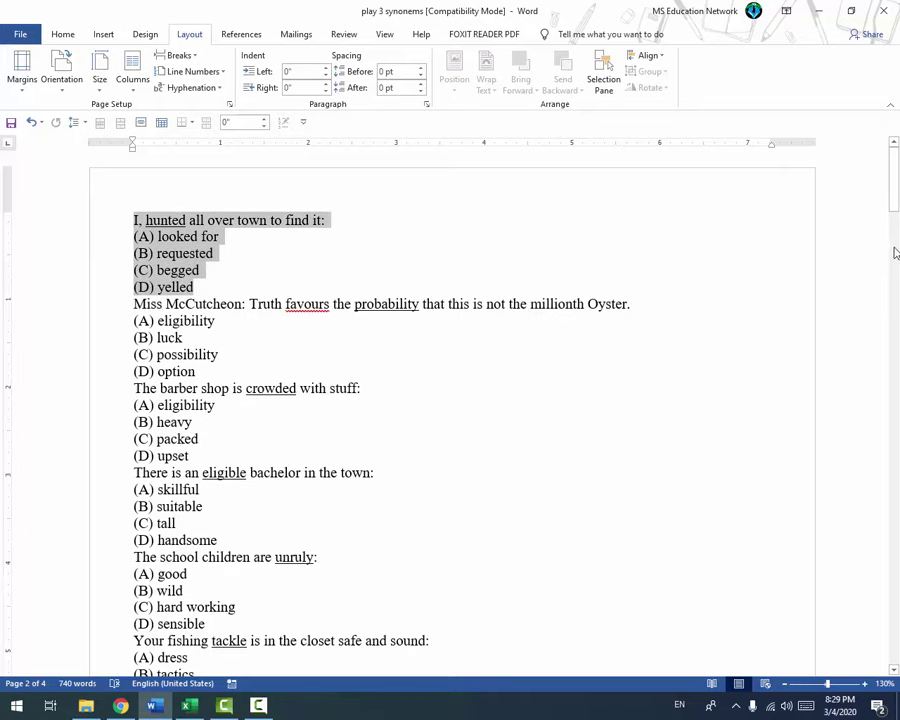
mouse_move(895, 185)
mouse_down()
mouse_move(896, 565)
mouse_move(895, 540)
mouse_up()
click(253, 313)
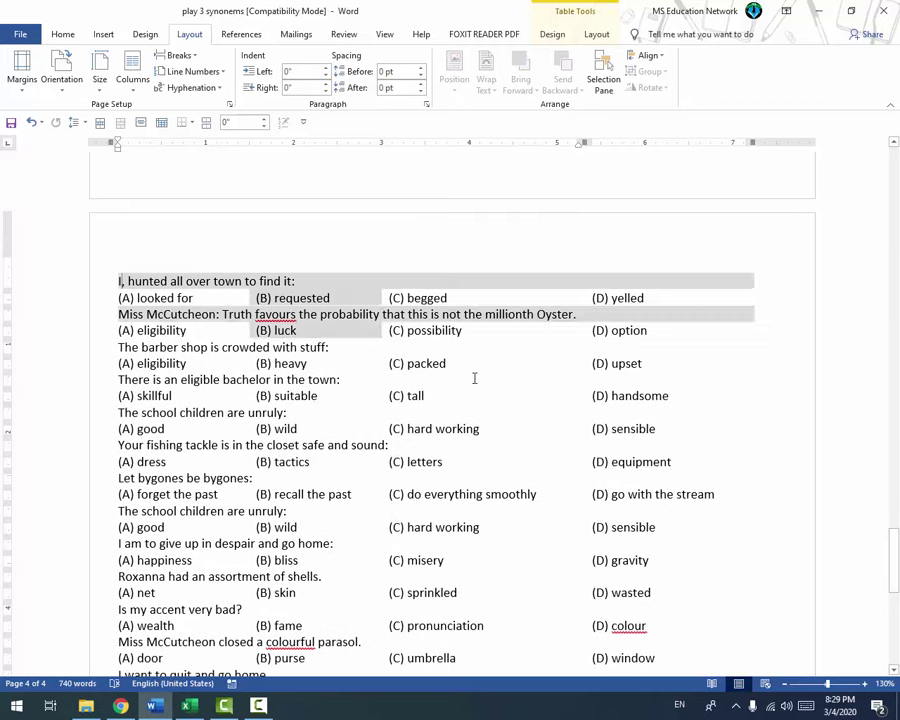
- Select the compacted table's opening rows, then scroll back up to the vertical quiz list
drag(120, 281, 470, 395)
click(597, 490)
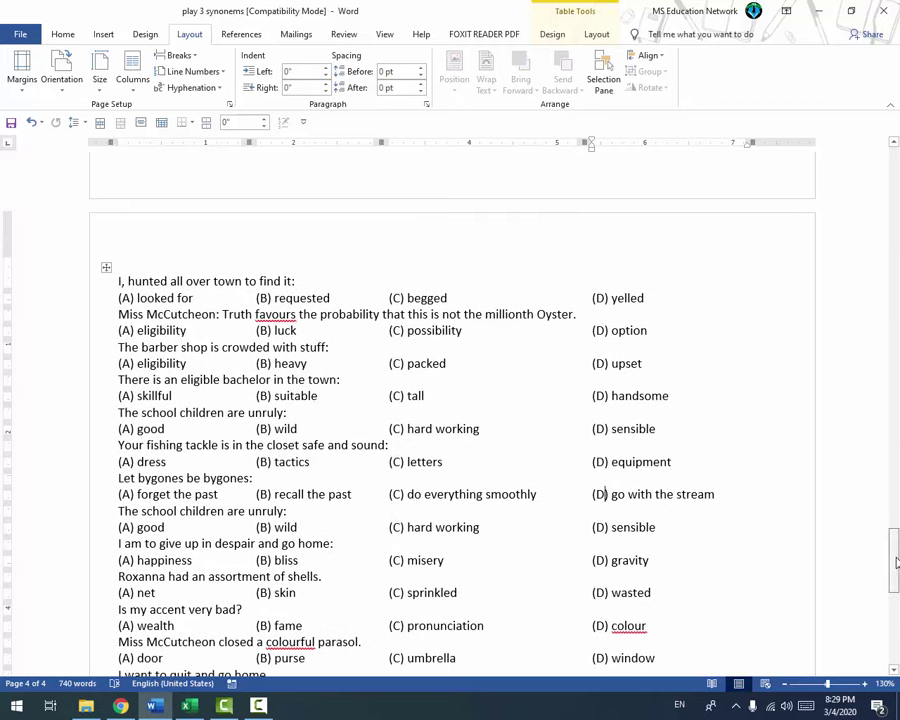
mouse_move(897, 541)
mouse_down()
mouse_move(897, 564)
mouse_move(892, 160)
mouse_up()
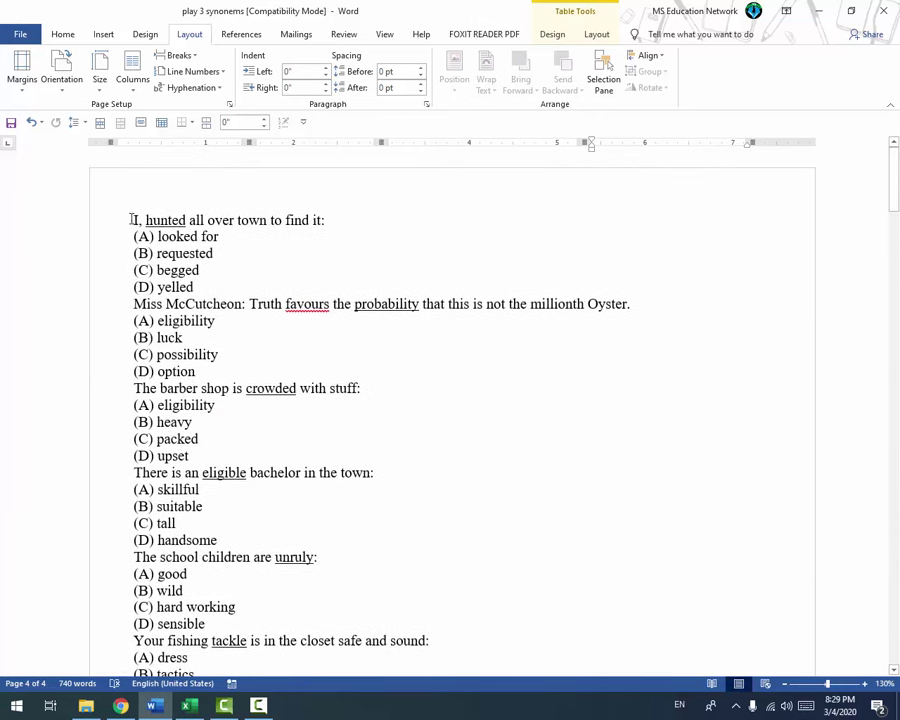
- Select and deselect lines of the first two questions and their (A) choices
drag(130, 219, 364, 640)
mouse_move(894, 208)
mouse_down()
mouse_move(895, 598)
mouse_move(878, 186)
mouse_up()
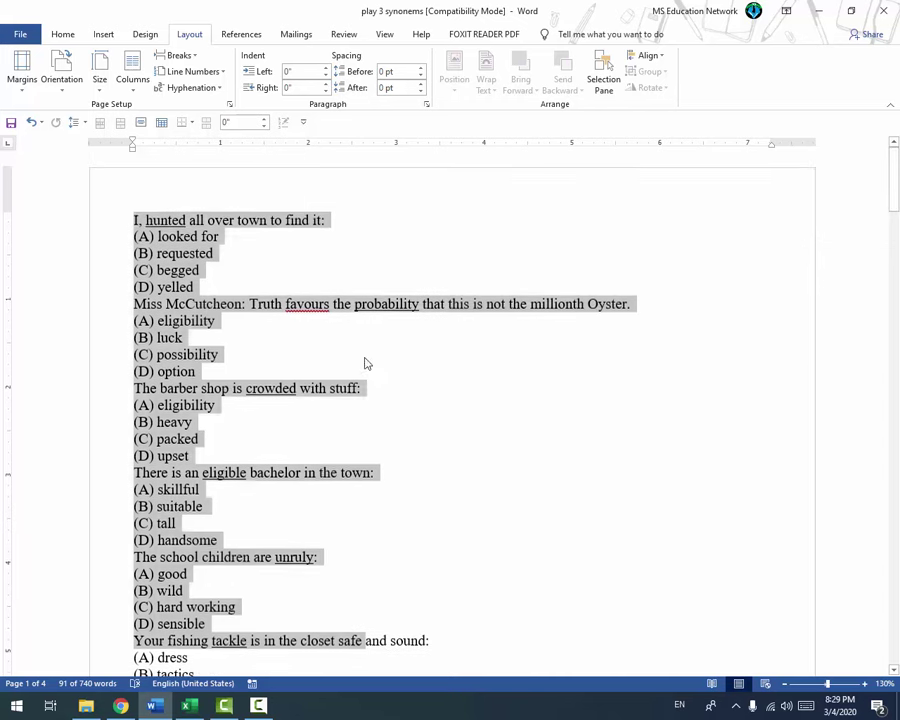
click(365, 363)
drag(137, 220, 372, 222)
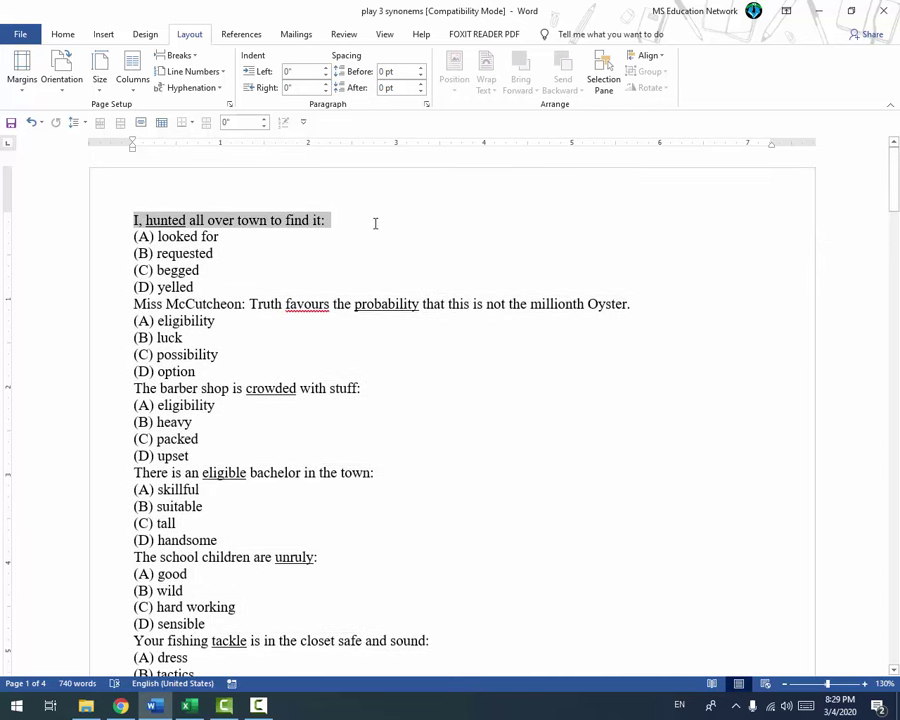
triple_click(150, 236)
click(145, 287)
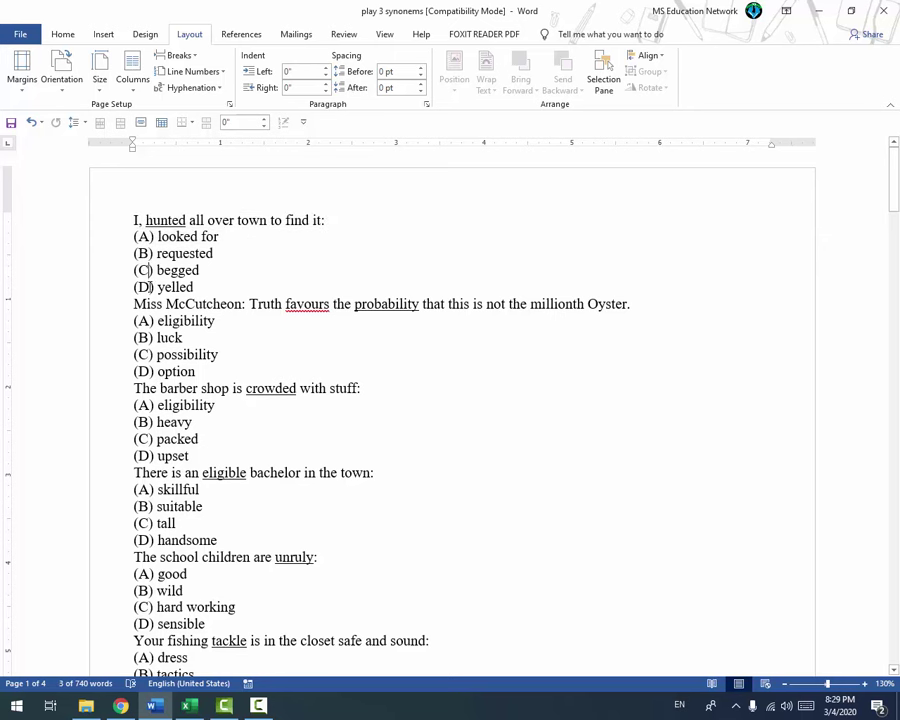
drag(141, 304, 242, 304)
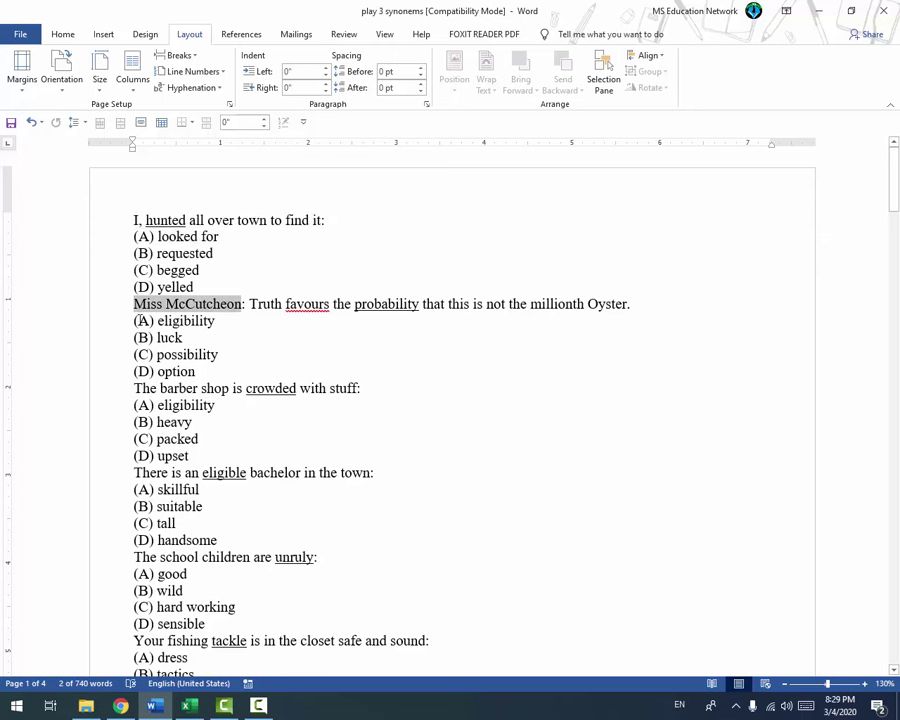
triple_click(150, 321)
click(147, 345)
click(155, 355)
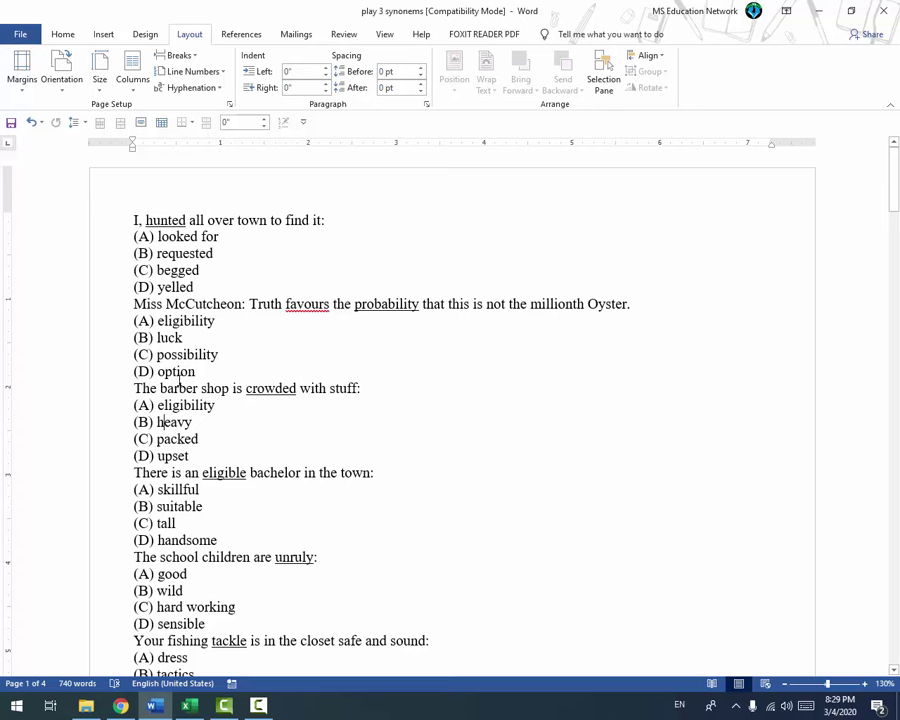
- Add a blank Sheet3 to the Excel workbook and return to Word
click(187, 706)
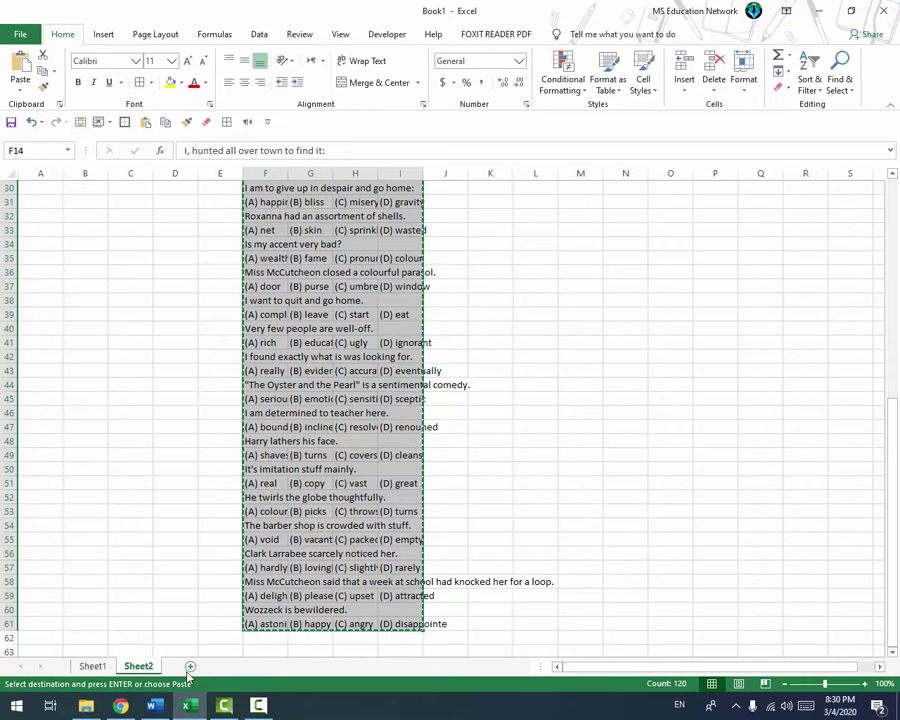
click(190, 666)
click(310, 511)
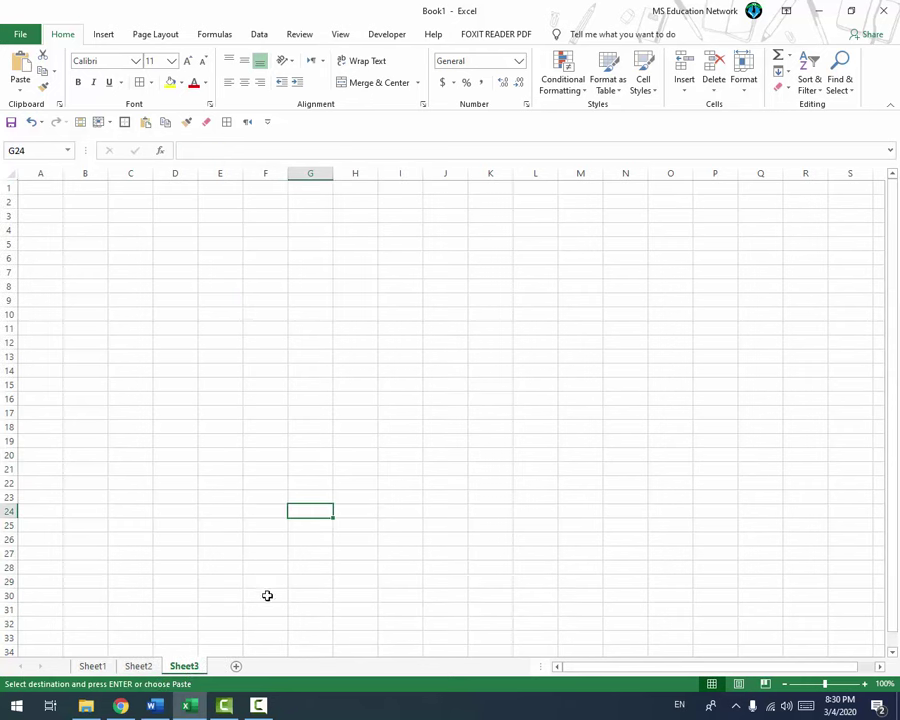
click(154, 706)
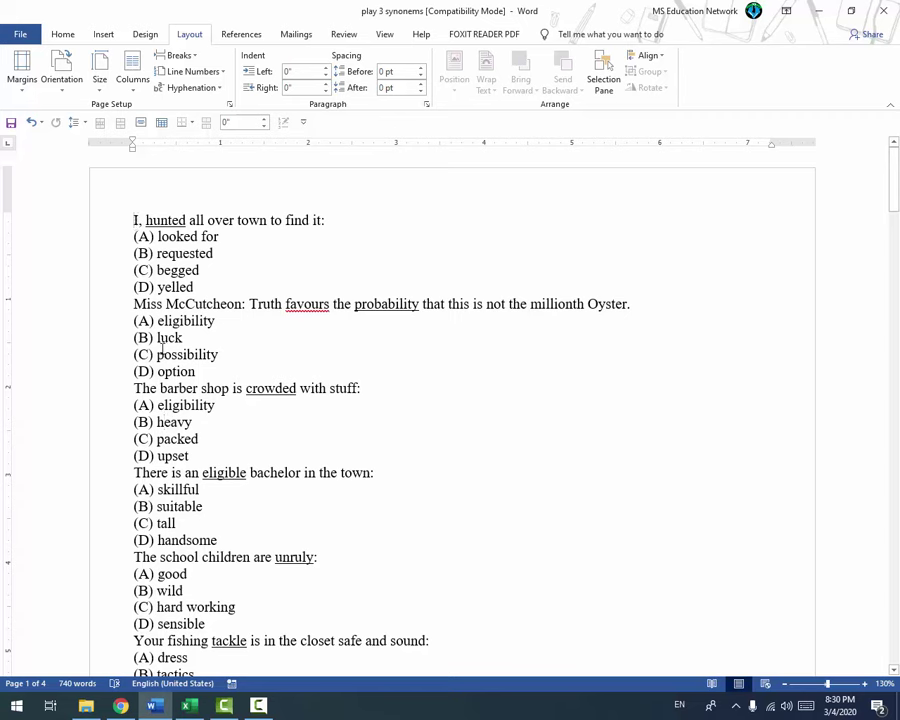
- Copy the entire vertical quiz list and bring Excel's empty Sheet3 forward
drag(162, 344, 215, 683)
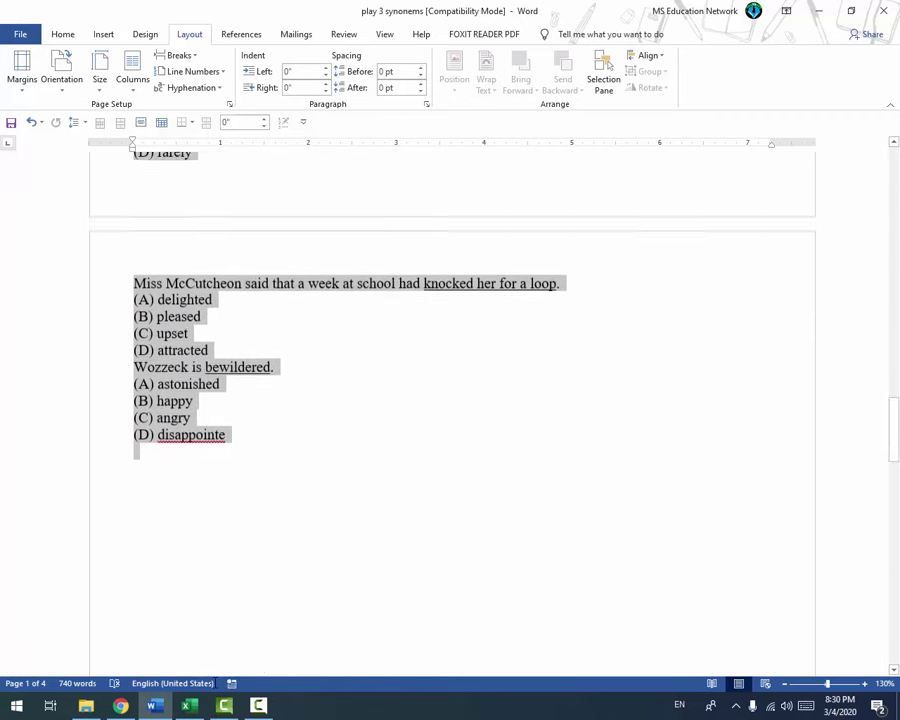
drag(215, 683, 215, 310)
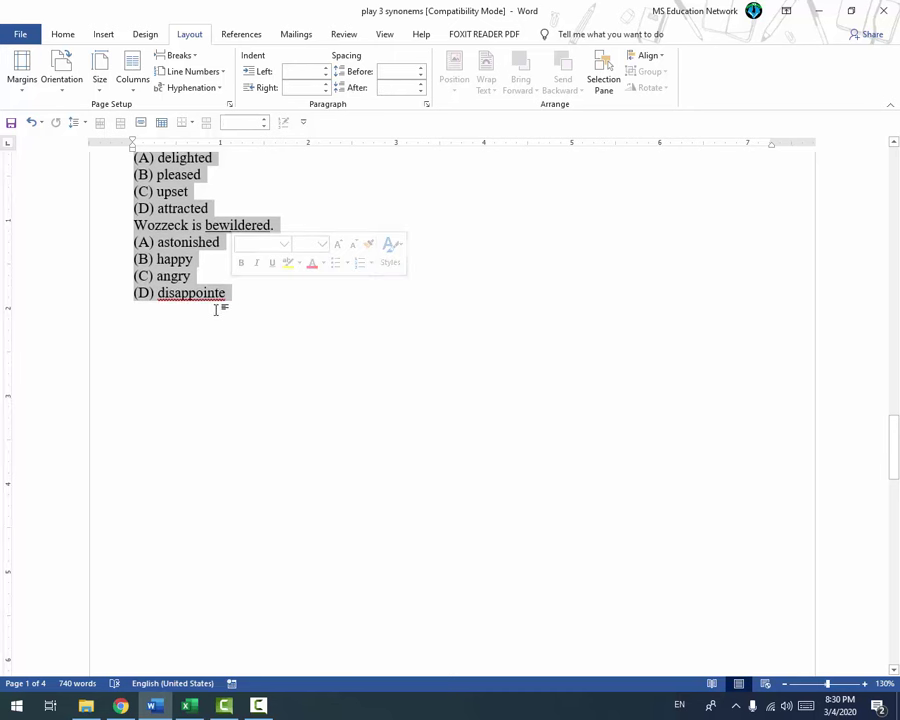
right_click(190, 228)
click(200, 252)
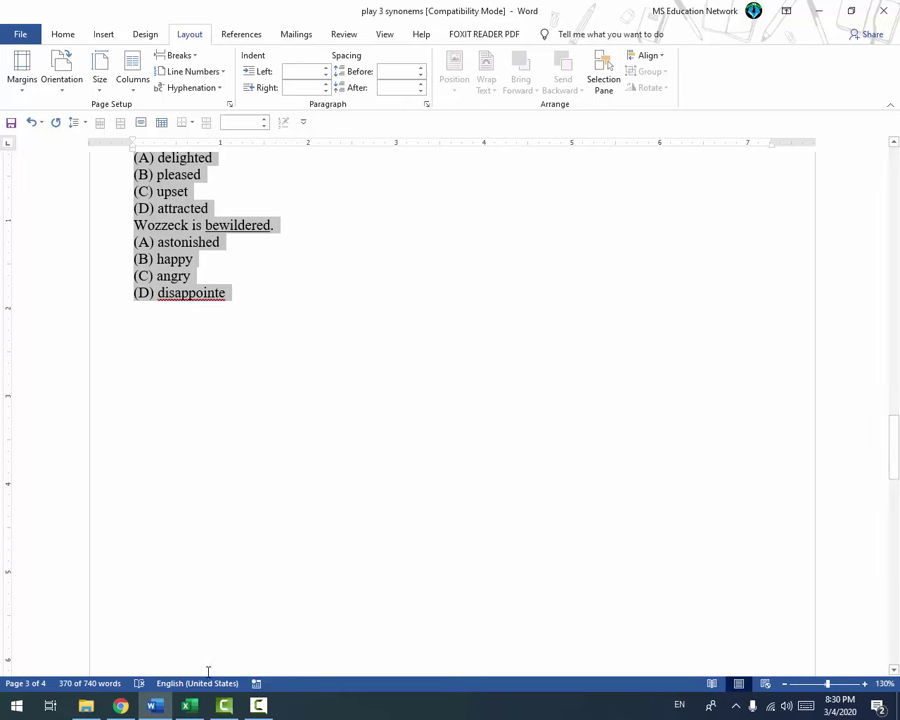
click(188, 706)
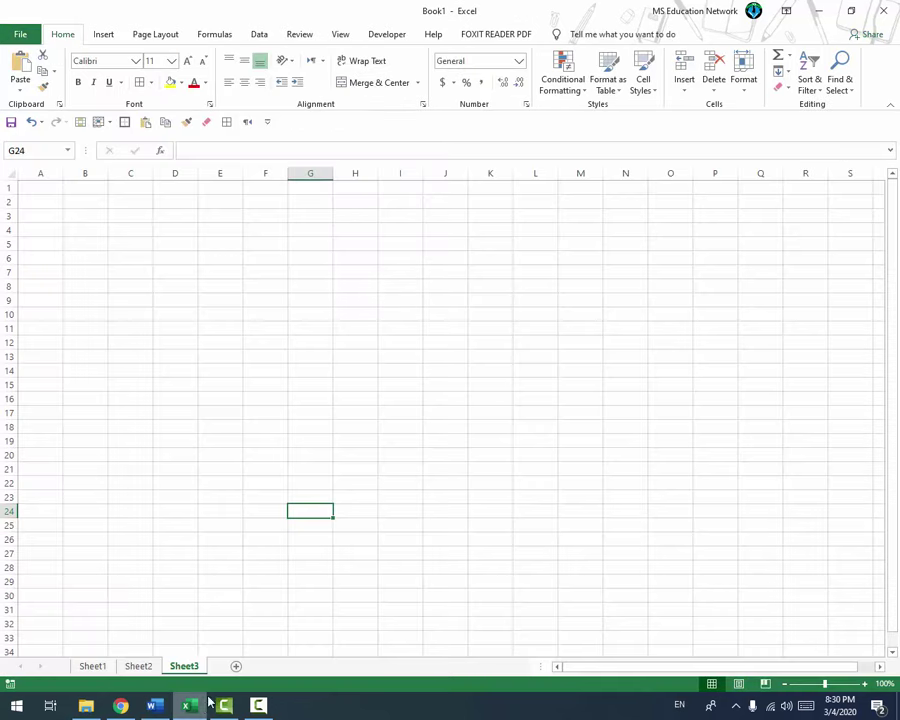
- Paste the quiz into Sheet3 starting at F5, then select F5:F11
click(264, 244)
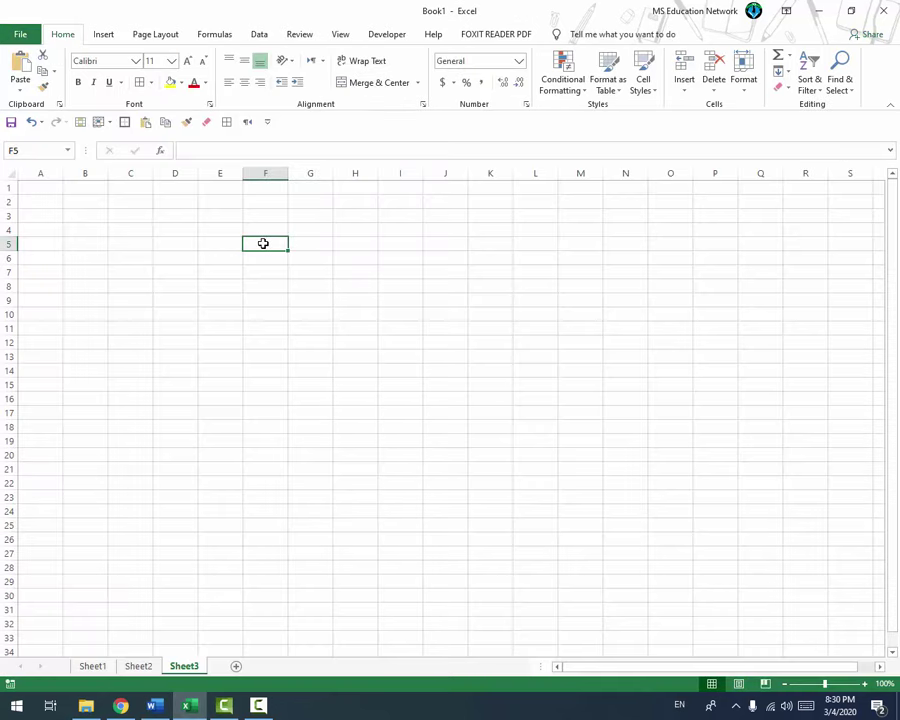
click(22, 66)
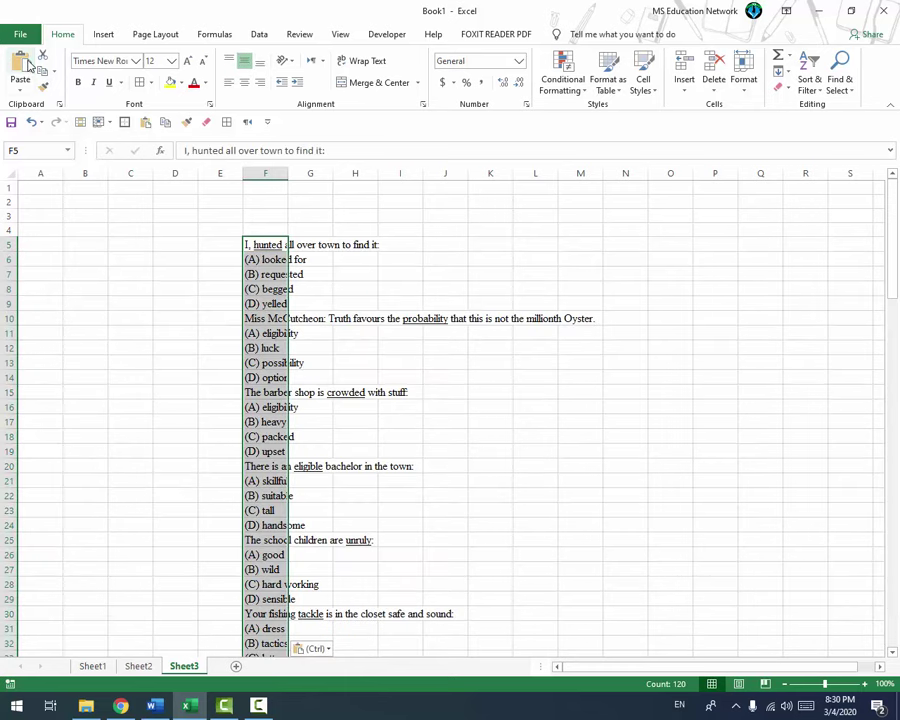
mouse_move(265, 244)
mouse_down()
mouse_move(271, 656)
mouse_move(285, 650)
mouse_up()
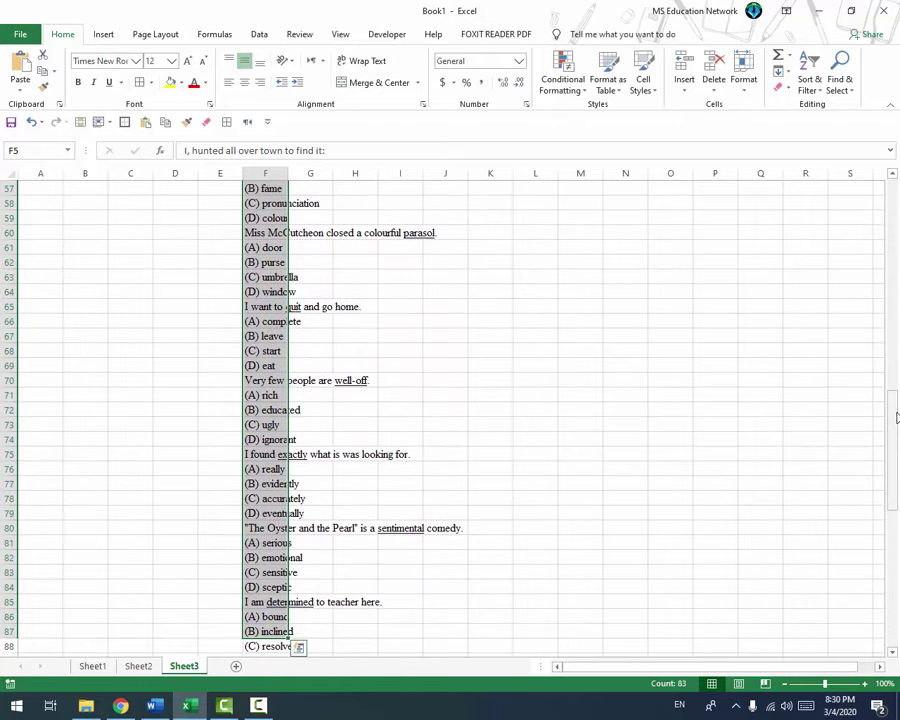
drag(892, 410, 884, 200)
click(258, 256)
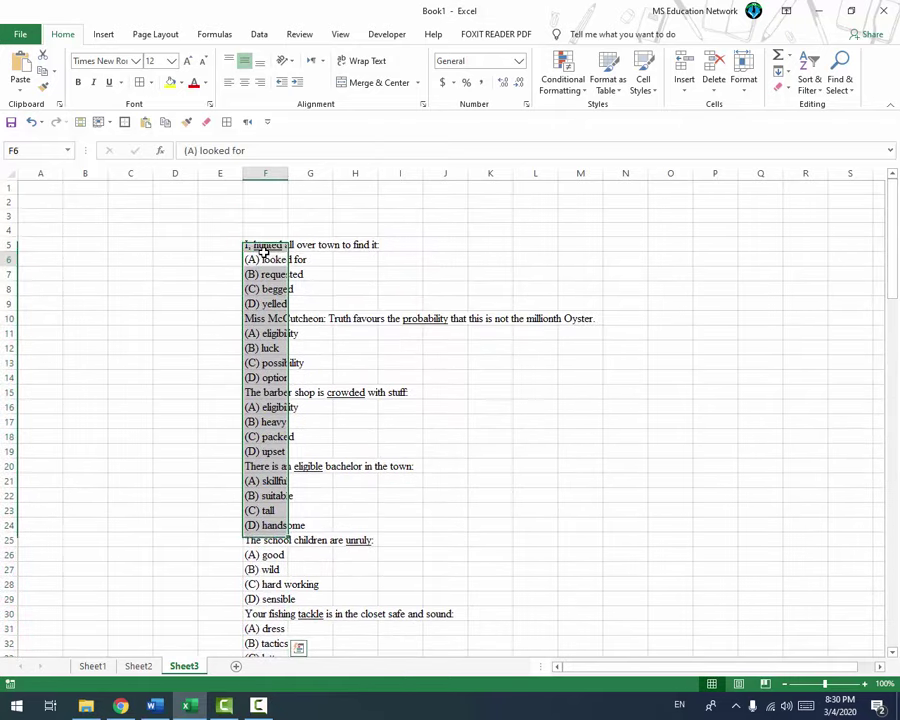
drag(262, 246, 267, 333)
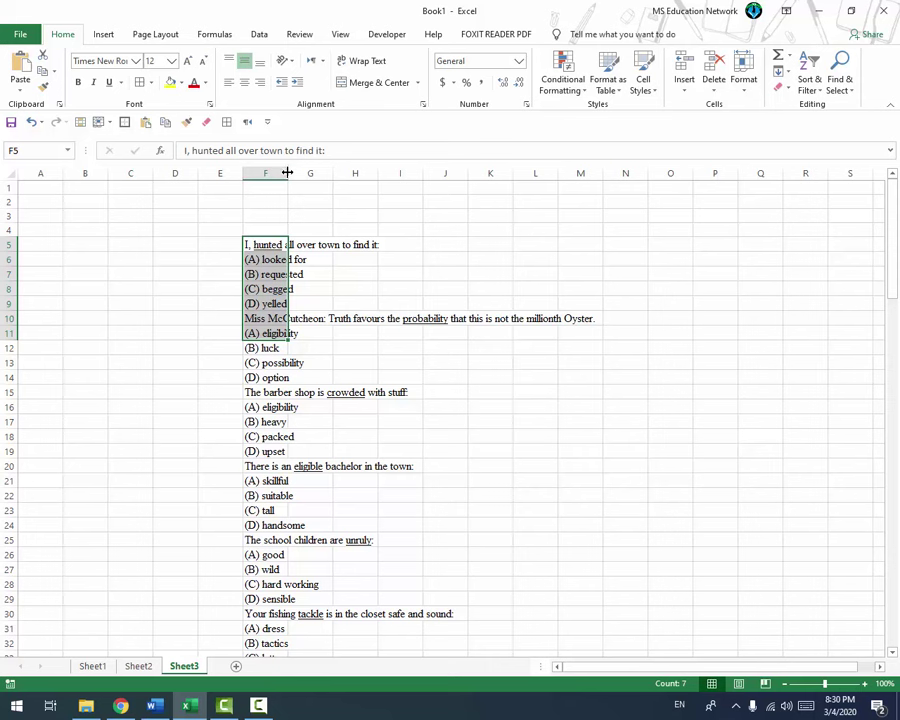
double_click(287, 173)
click(442, 352)
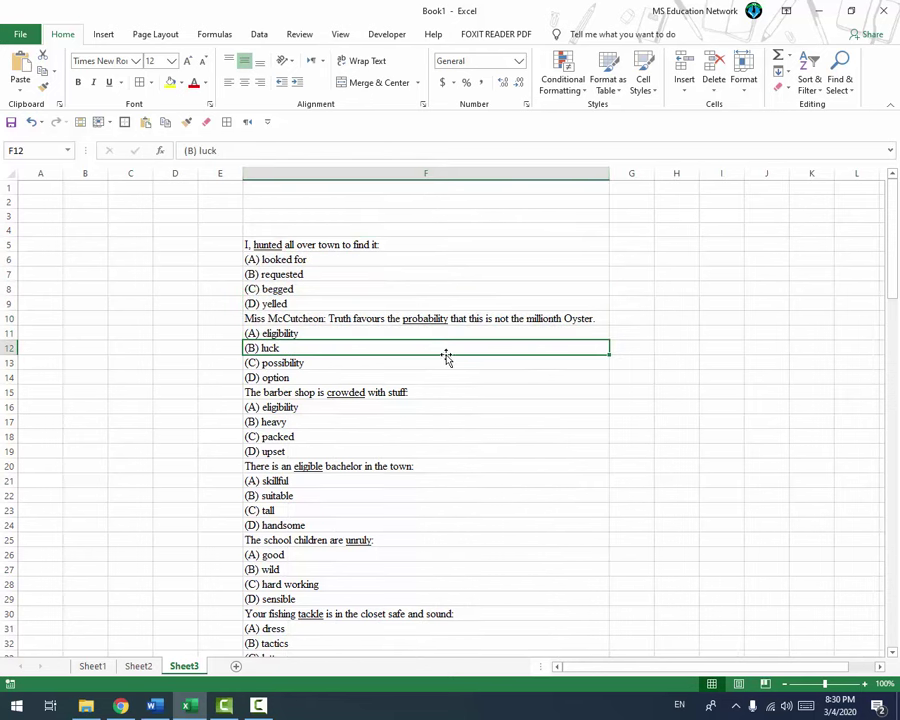
drag(338, 244, 374, 424)
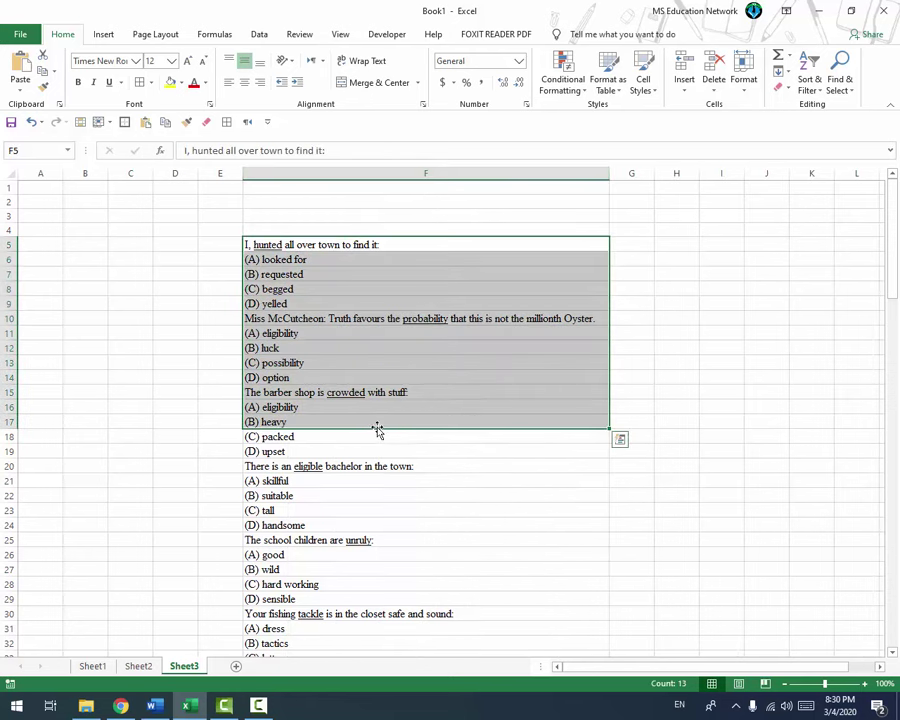
click(398, 393)
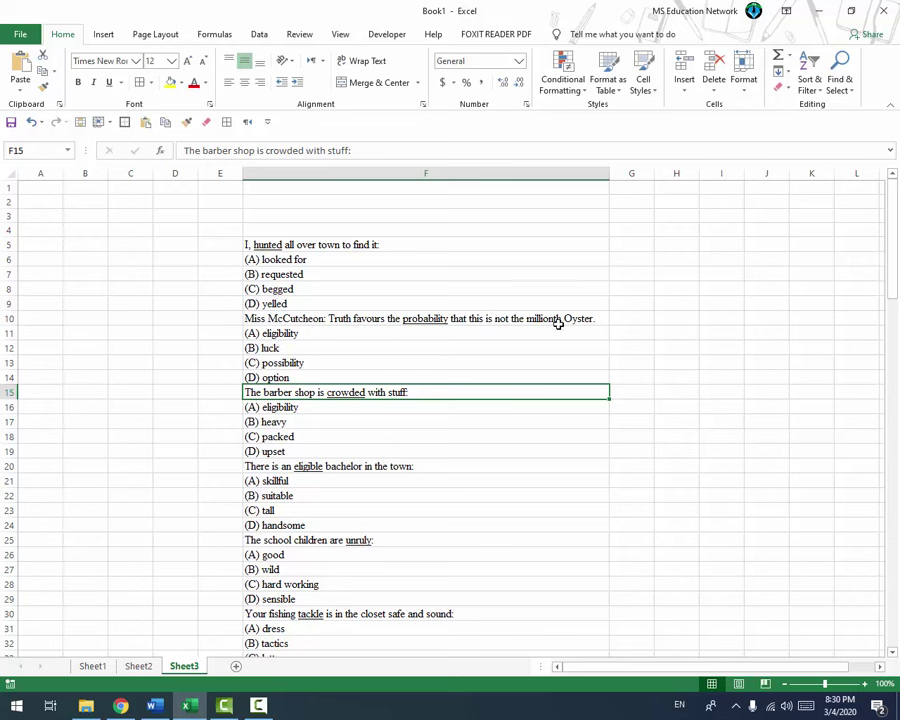
click(355, 242)
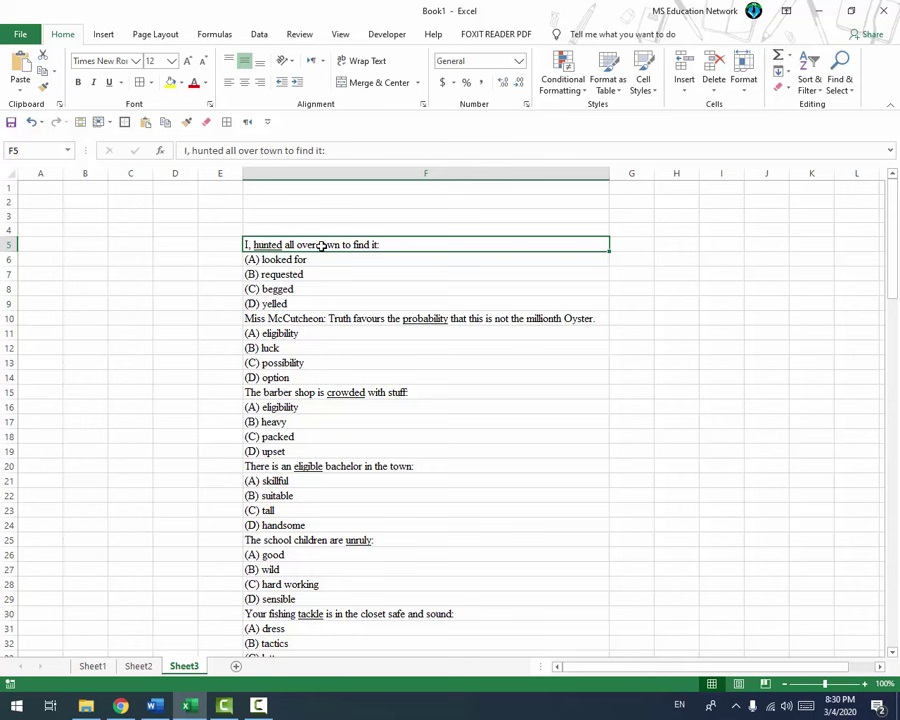
click(625, 244)
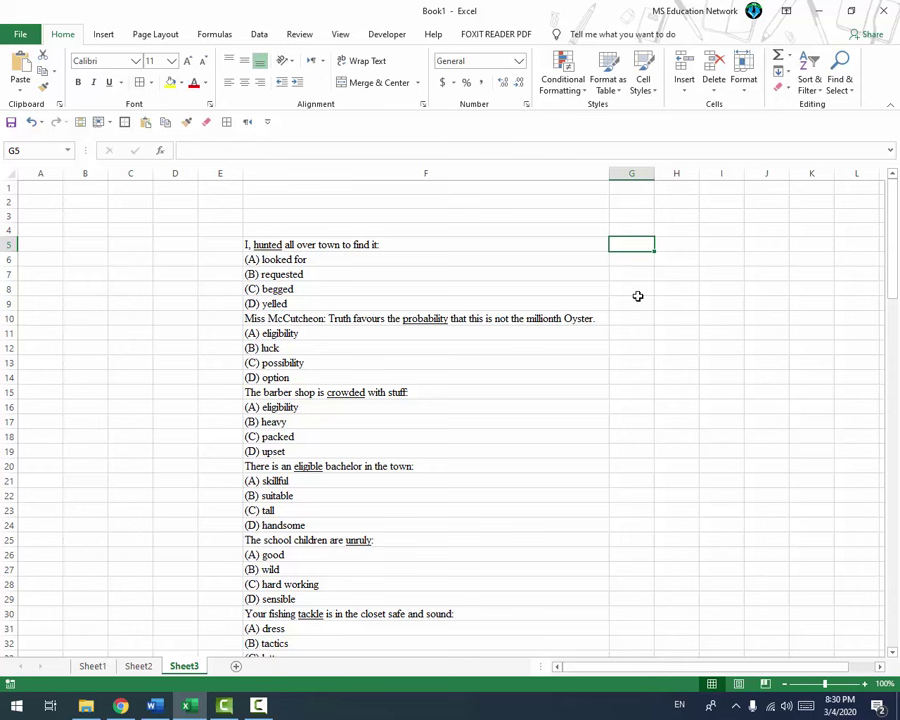
- Enter =F5 in G5 to repeat the first question
text(=)
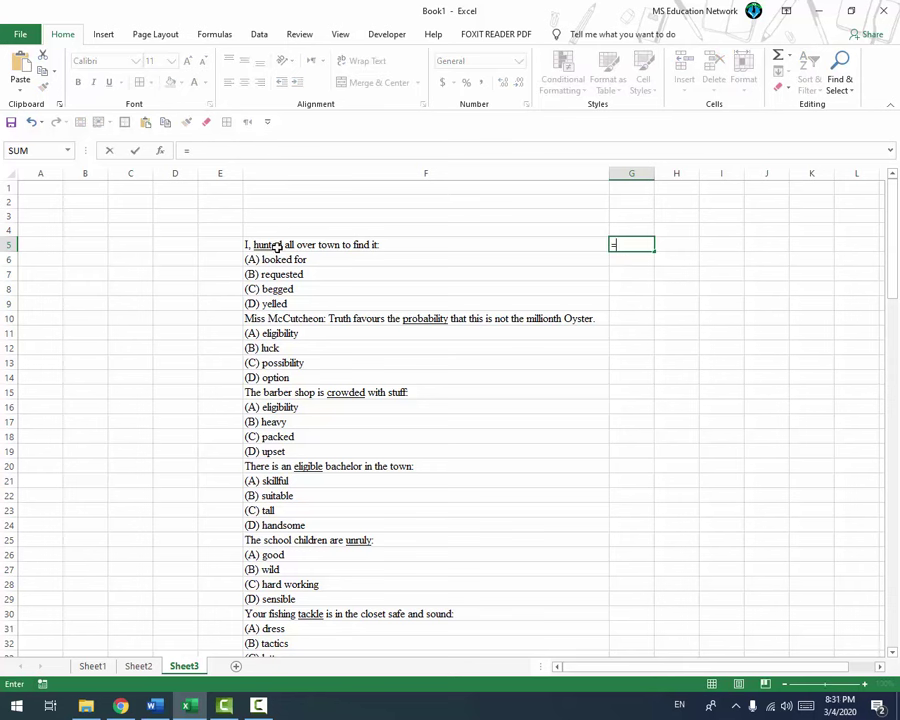
click(362, 244)
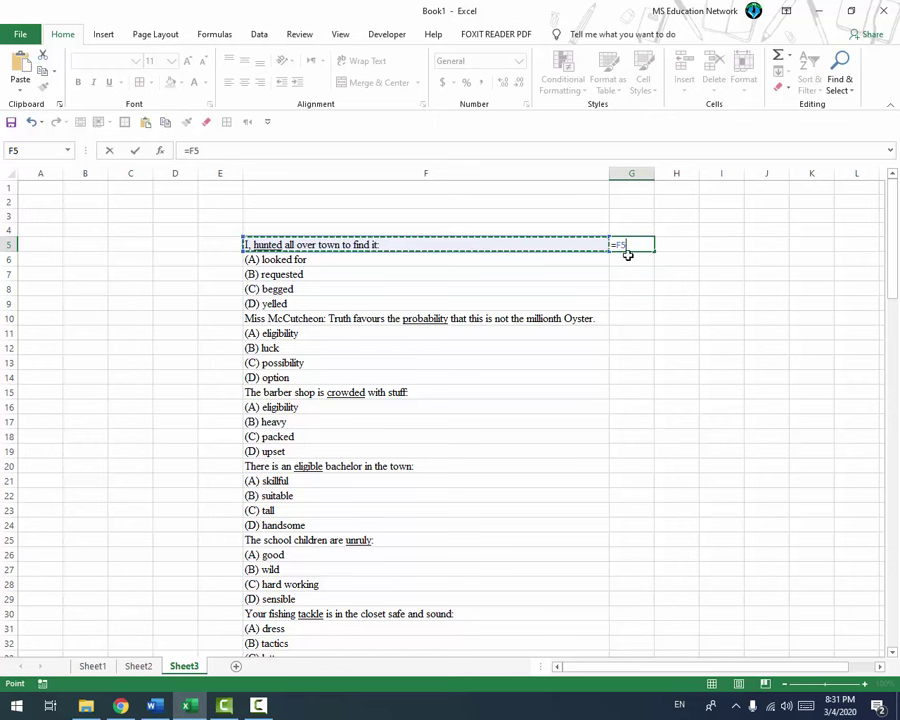
key(Return)
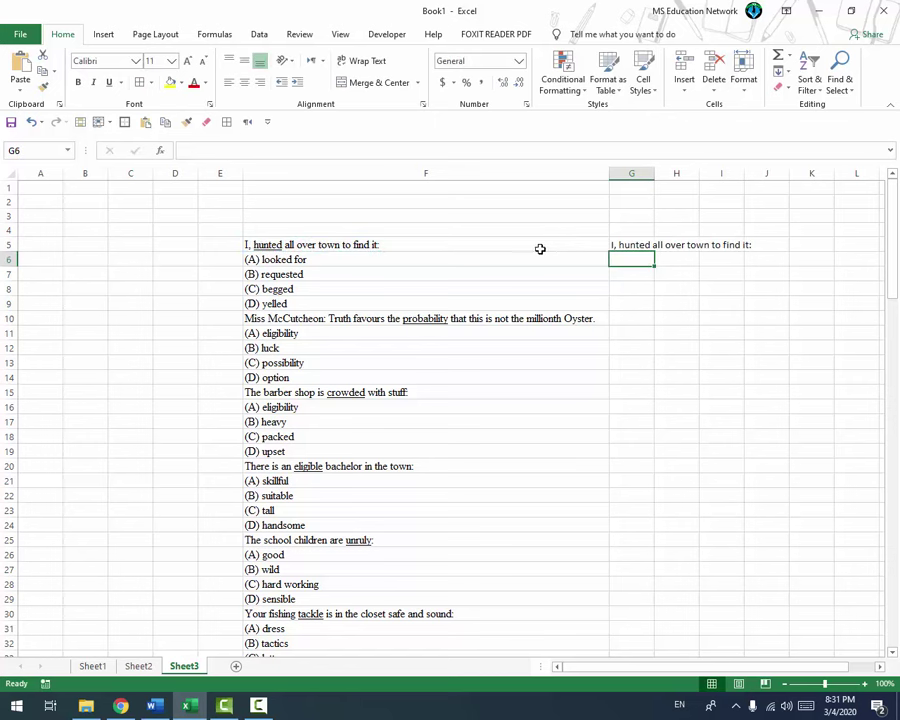
click(536, 244)
click(633, 243)
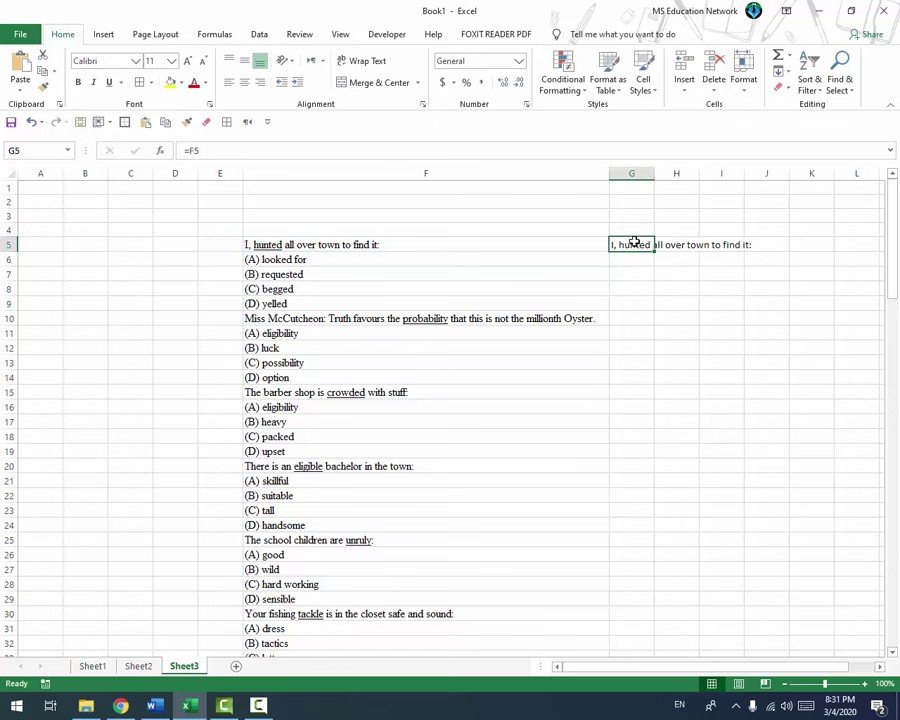
- Enter =F6 in G6 to pull in choice (A)
click(343, 260)
click(628, 262)
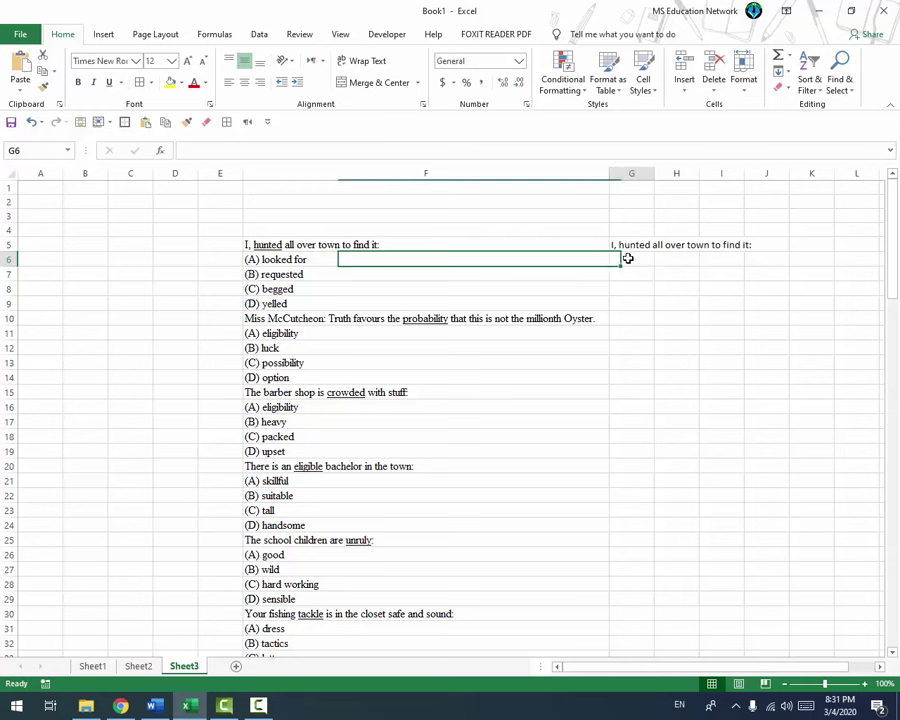
text(=)
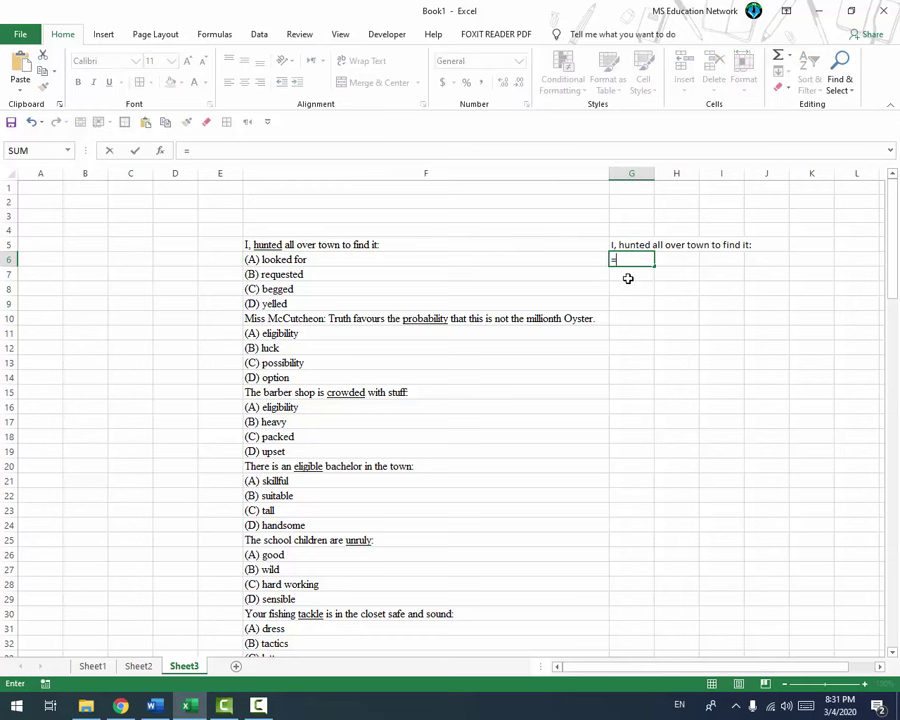
click(260, 260)
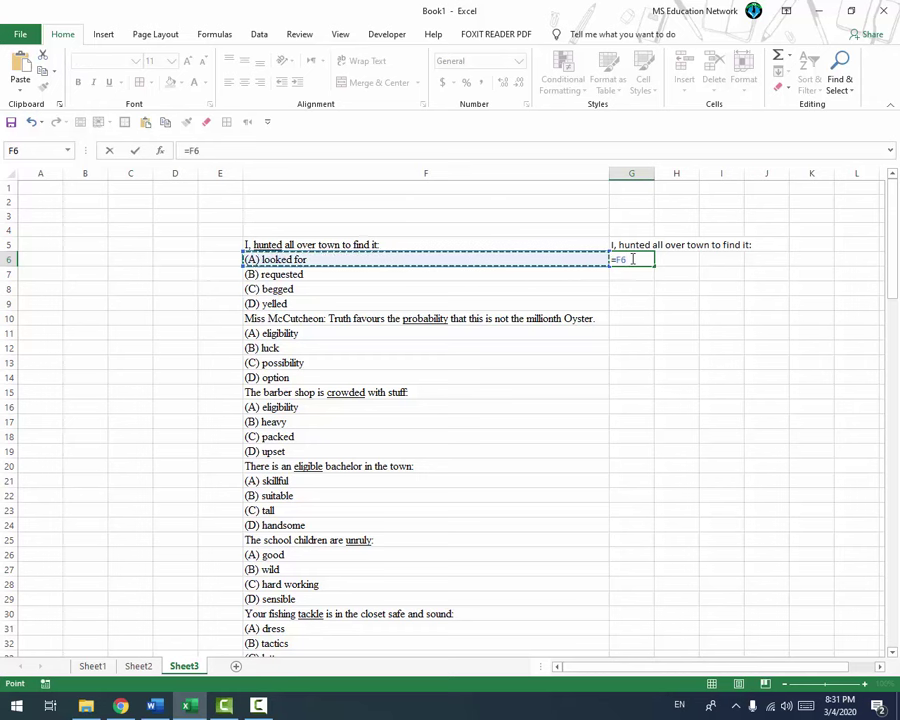
key(Return)
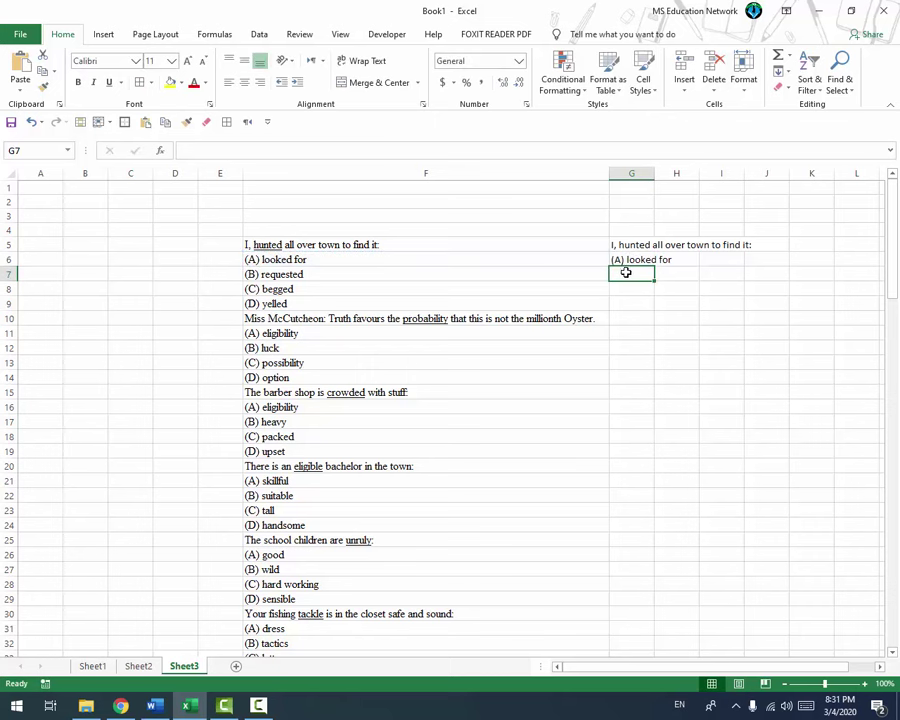
click(622, 259)
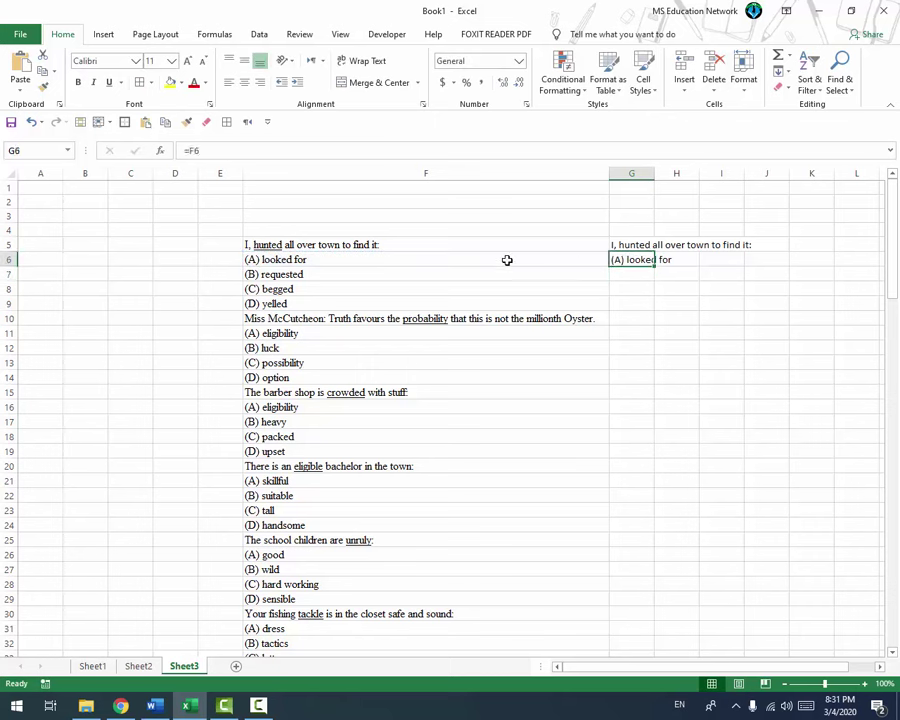
click(366, 264)
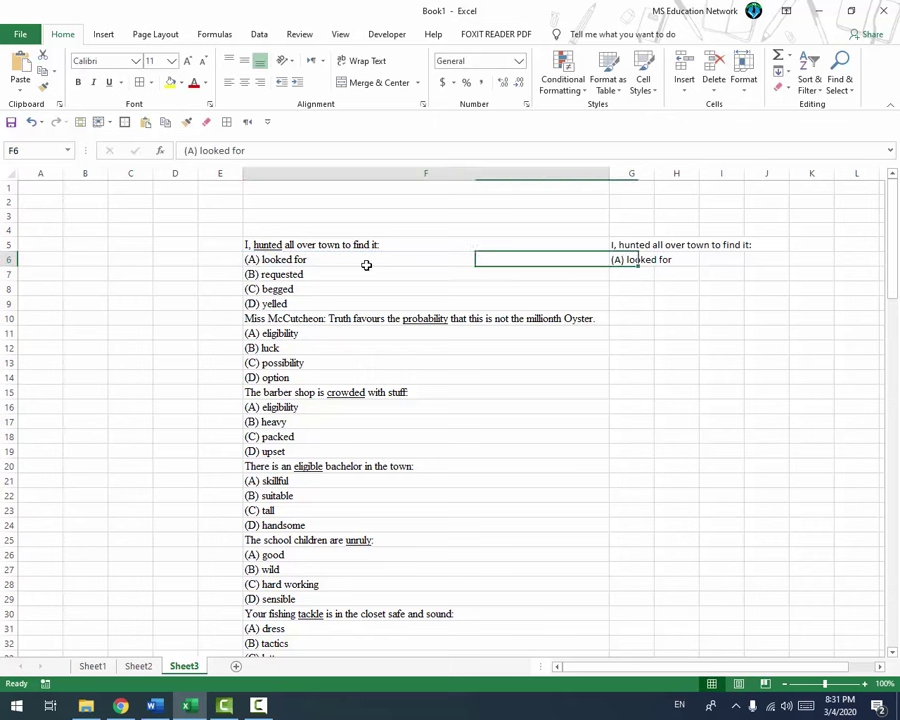
click(628, 258)
- Enter =F7 in H6 to pull in choice (B)
click(672, 259)
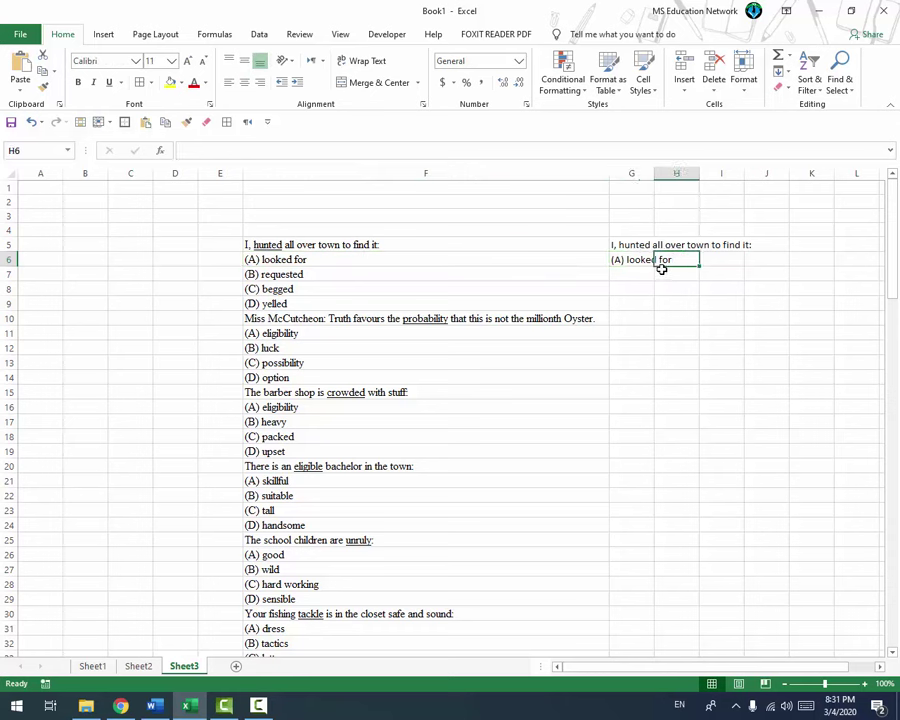
text(=)
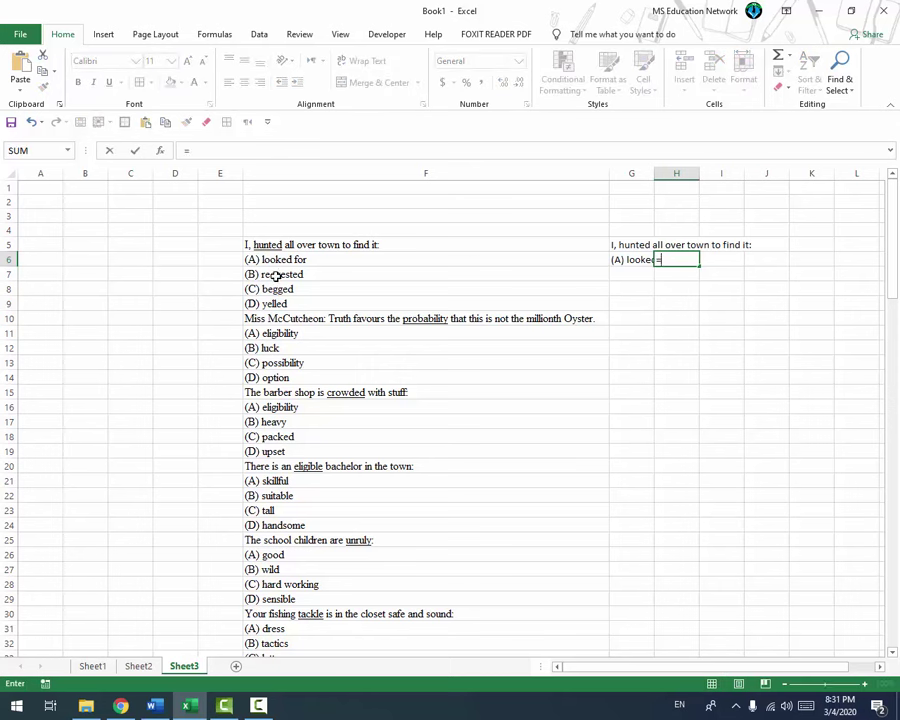
click(276, 275)
key(Return)
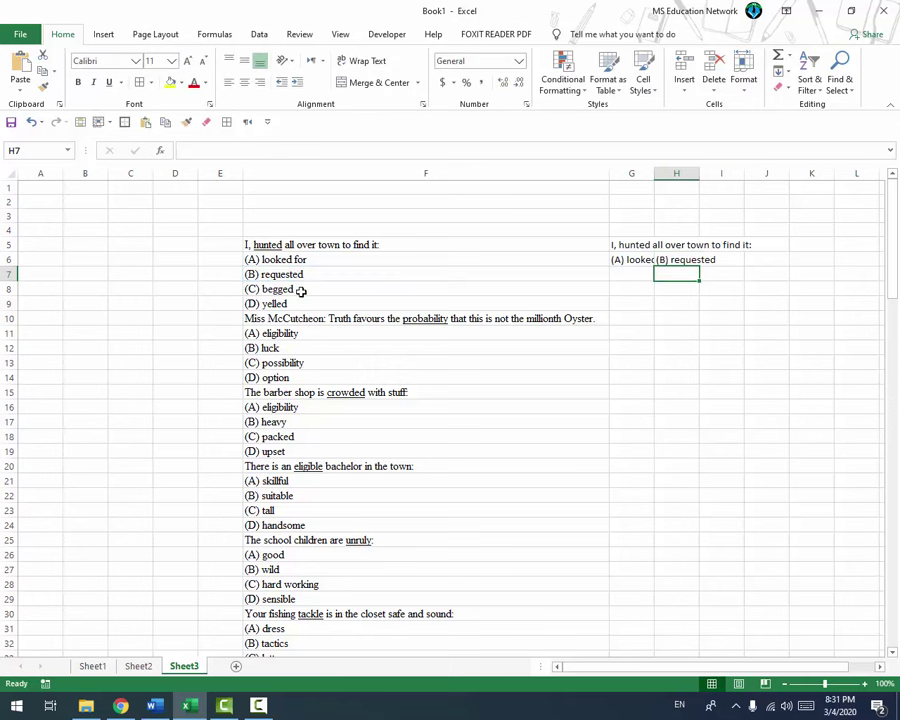
click(620, 258)
click(670, 259)
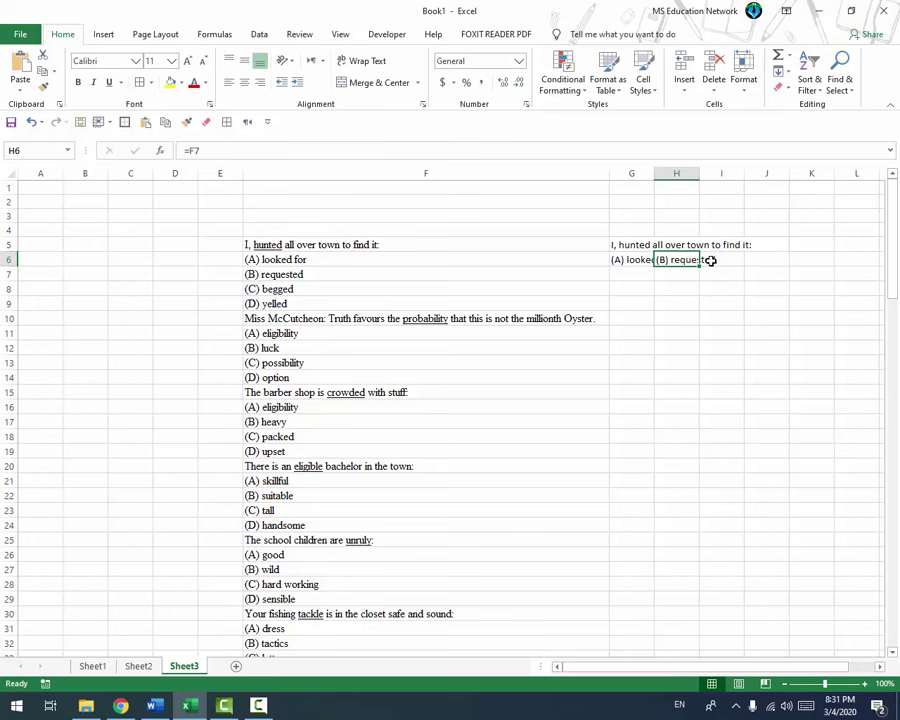
- Enter =F8 in I6 and =F9 in J6 for choices (C) and (D)
click(710, 260)
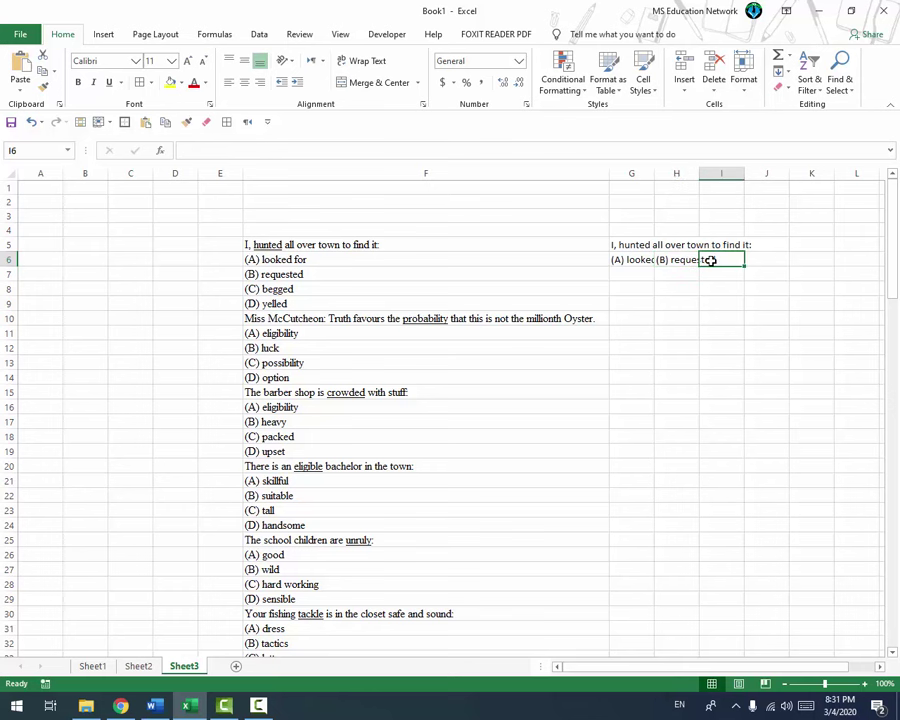
text(=)
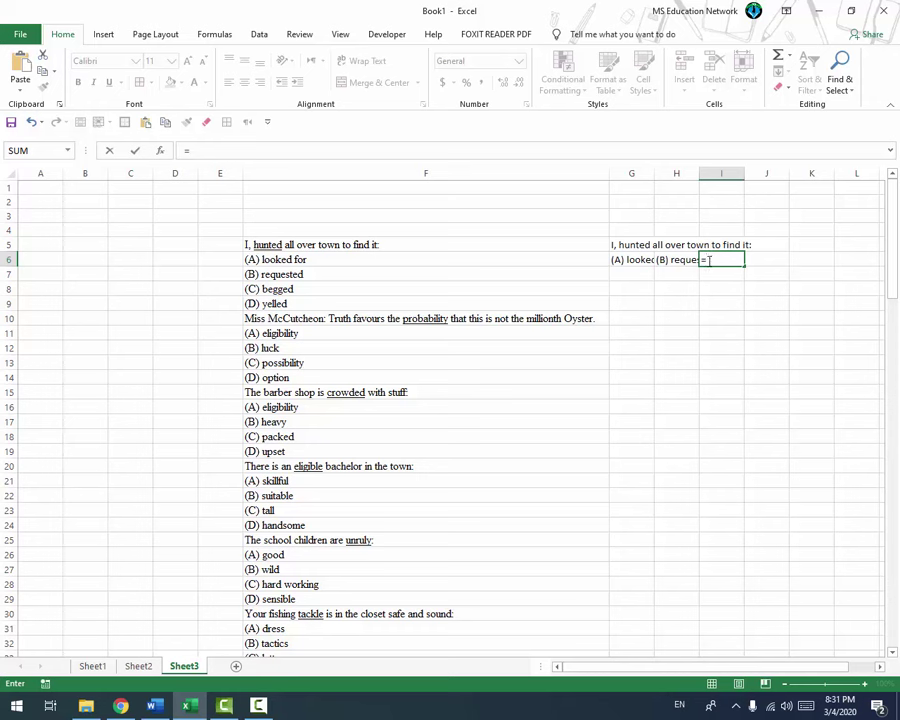
click(285, 290)
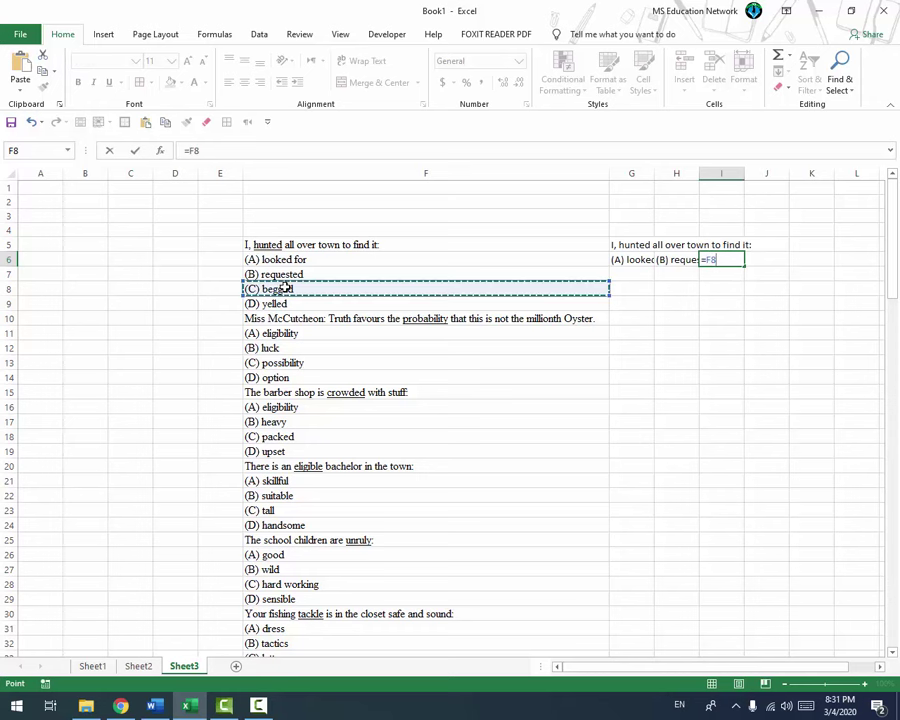
key(Return)
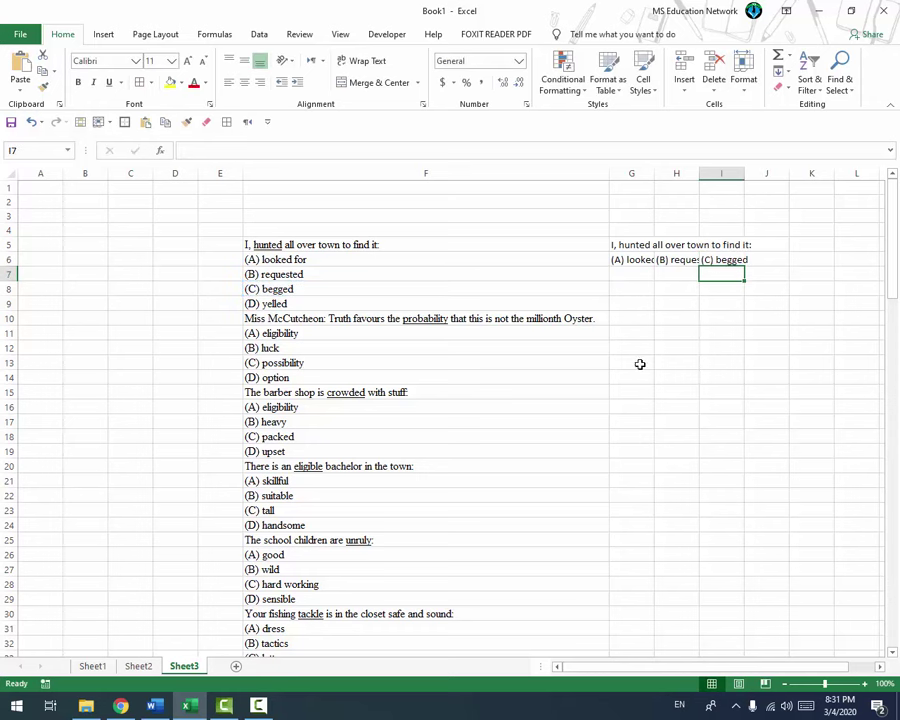
click(757, 260)
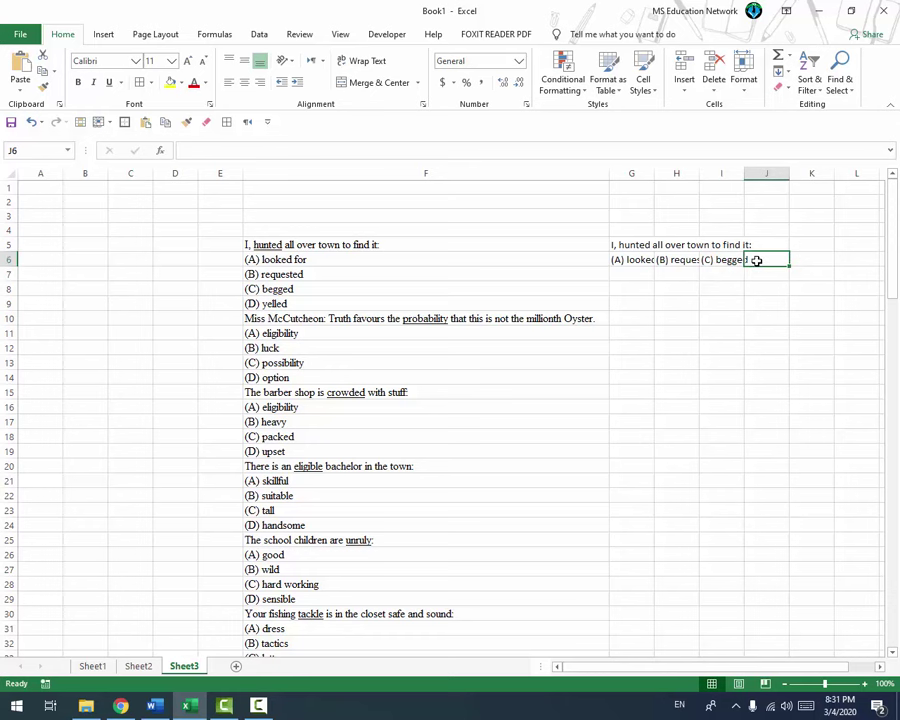
text(=)
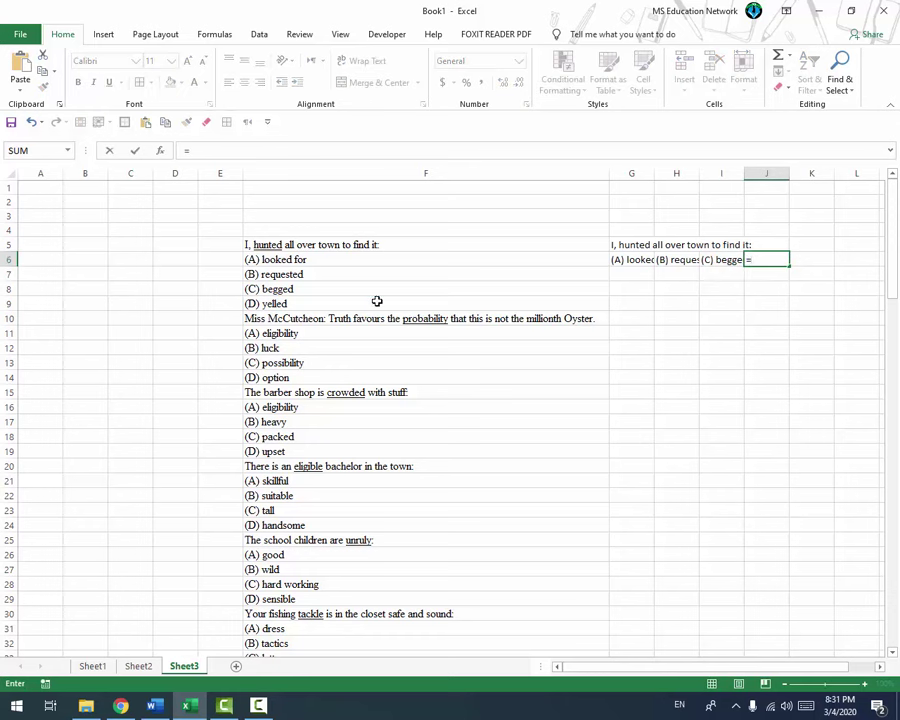
click(375, 302)
key(Return)
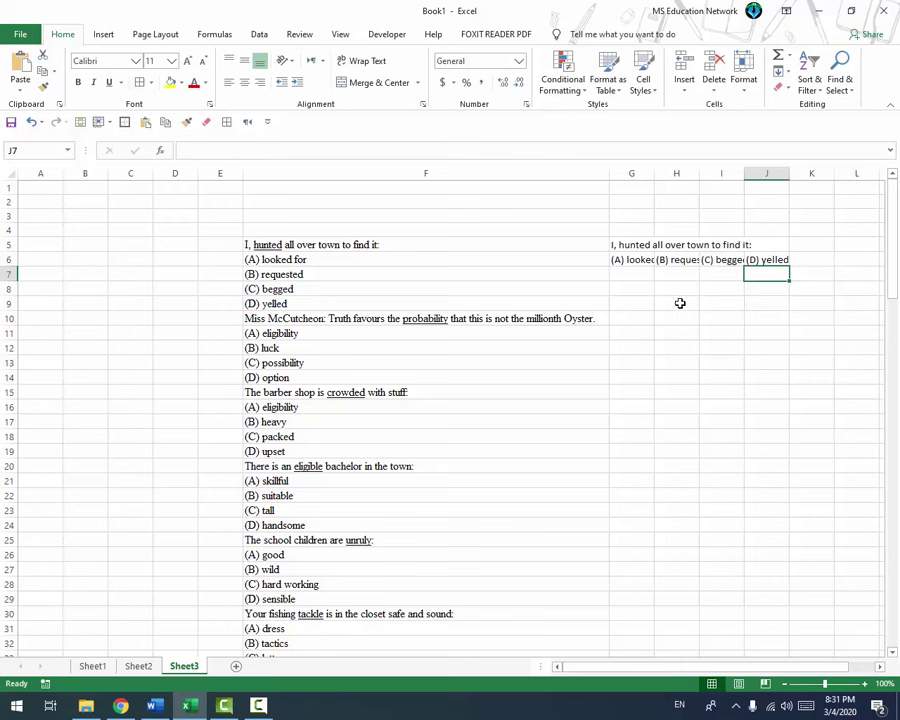
- Widen columns H and J and select the question and choice areas
drag(699, 174, 829, 173)
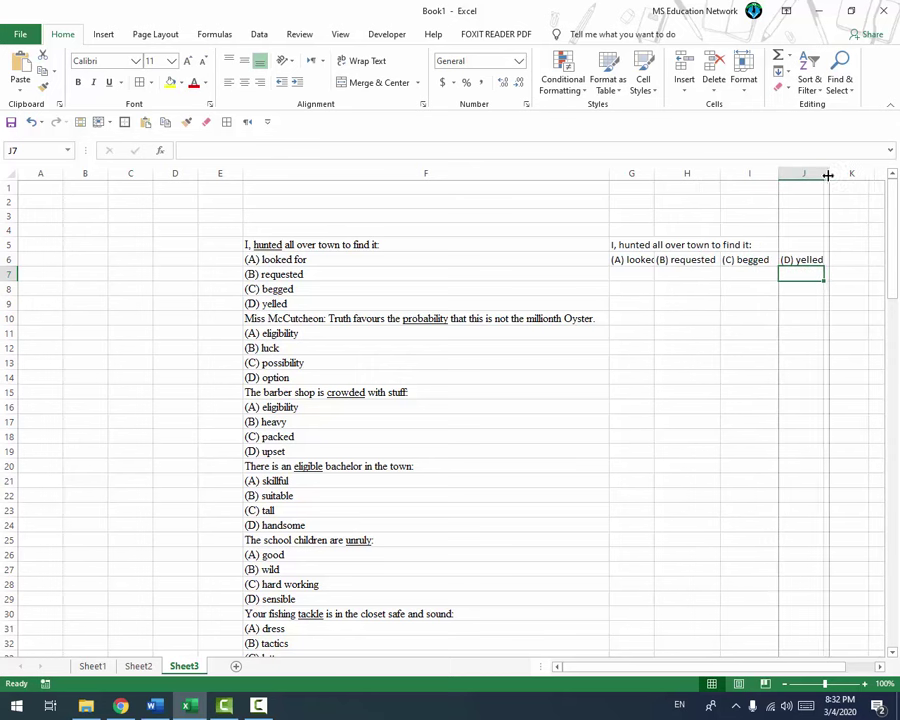
click(732, 305)
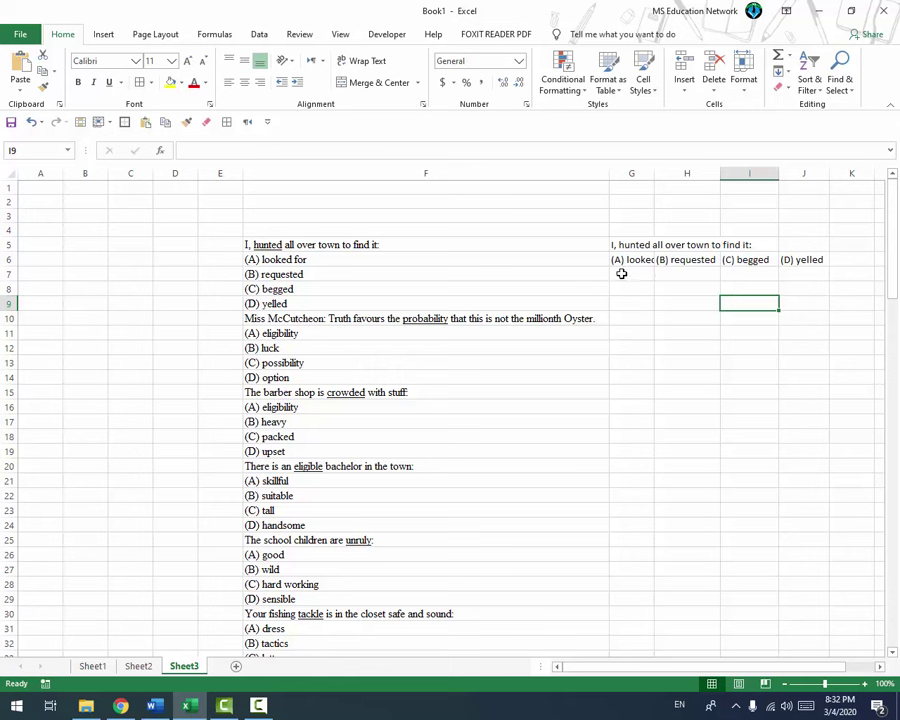
drag(416, 244, 714, 236)
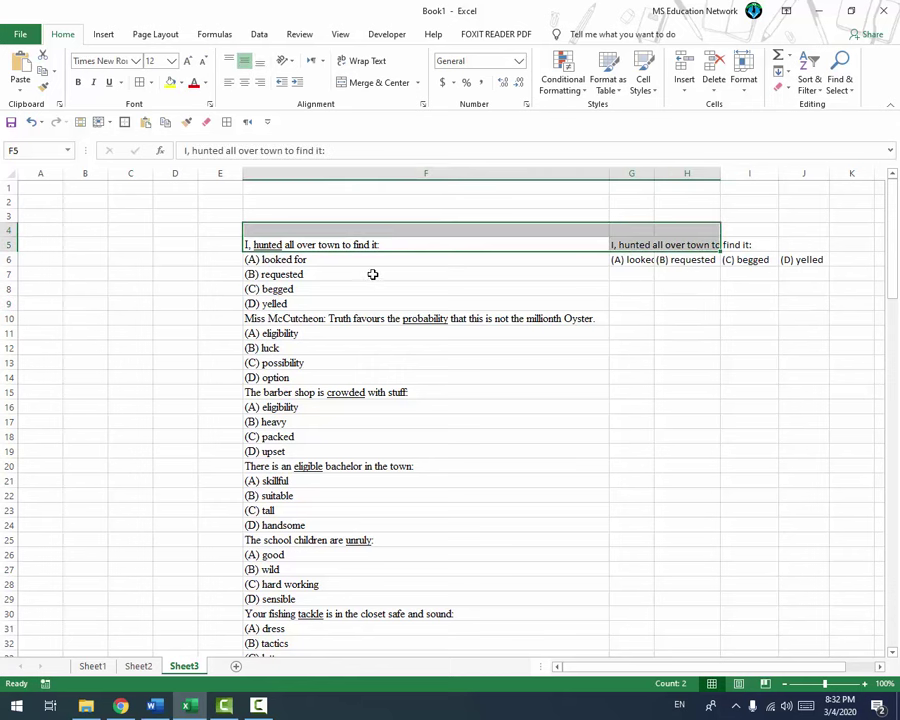
drag(386, 261, 825, 258)
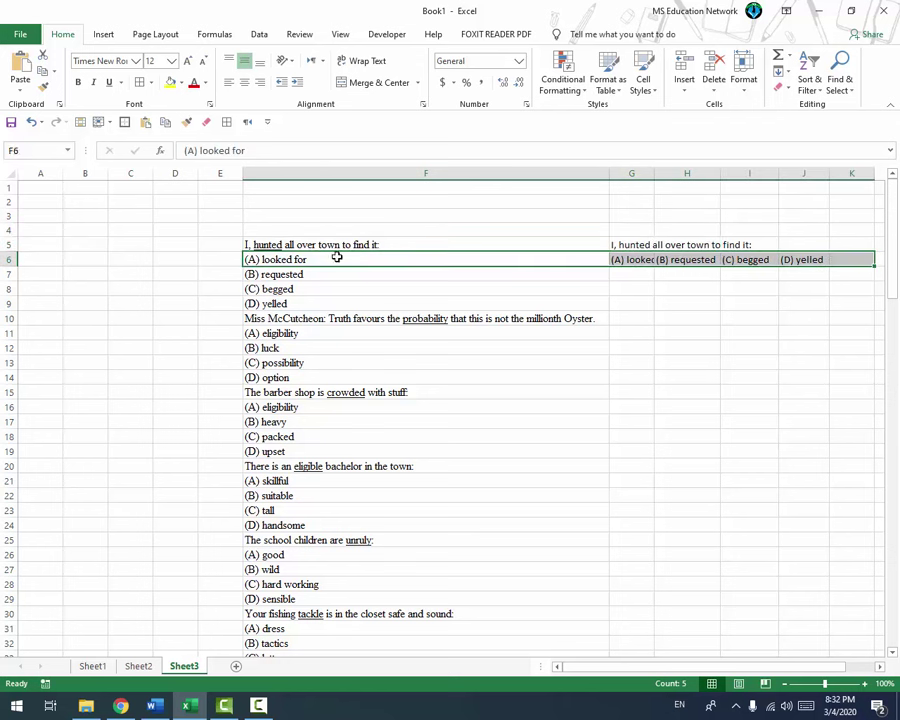
- Give F7:F9 borders and a yellow fill
mouse_move(316, 275)
mouse_down()
mouse_move(323, 304)
mouse_move(374, 300)
mouse_up()
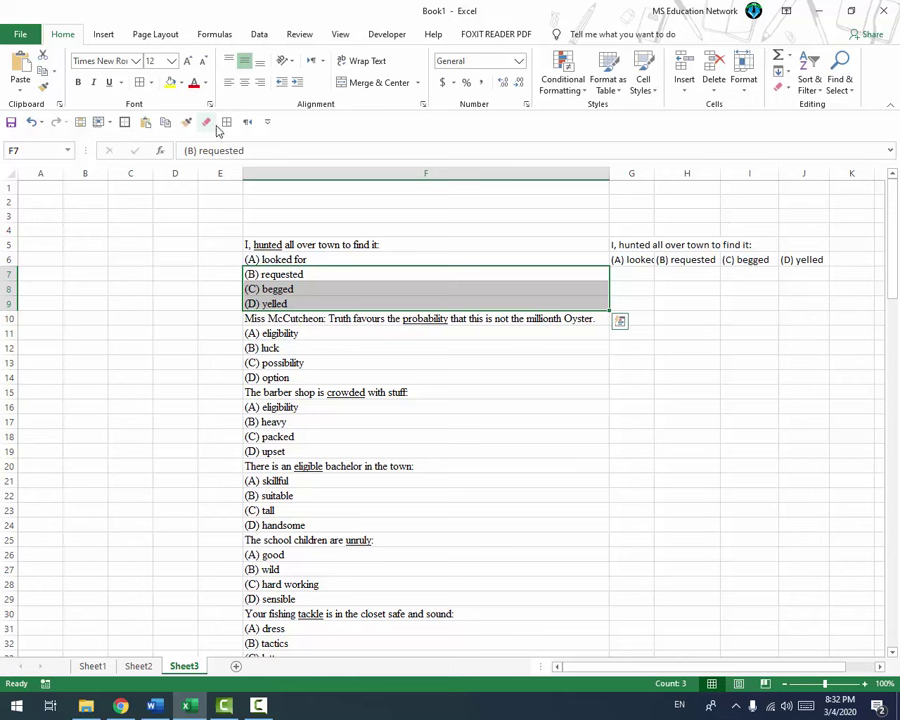
click(224, 122)
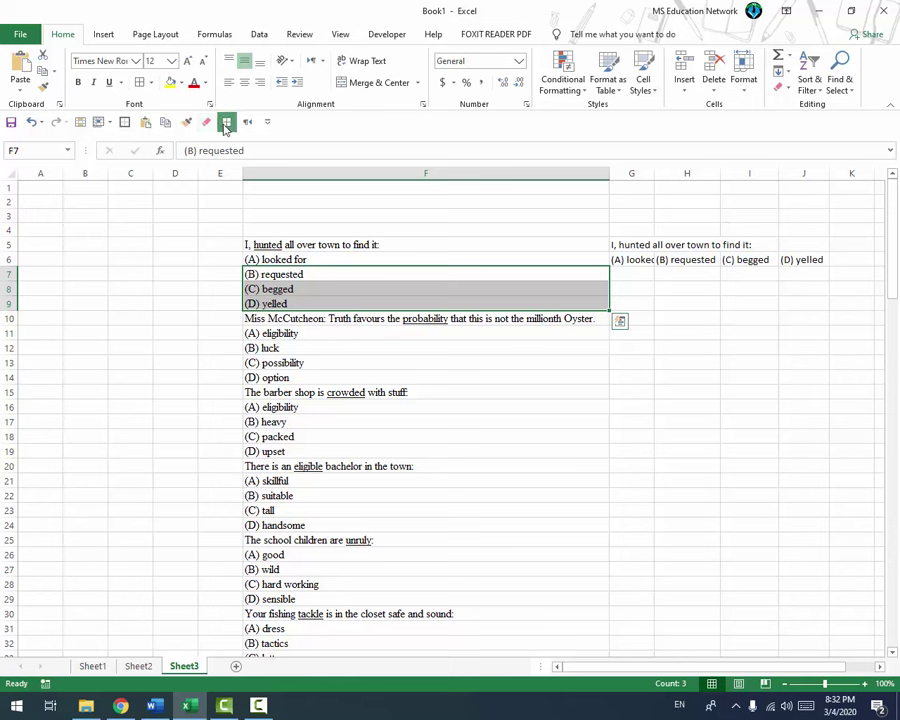
click(172, 84)
click(648, 302)
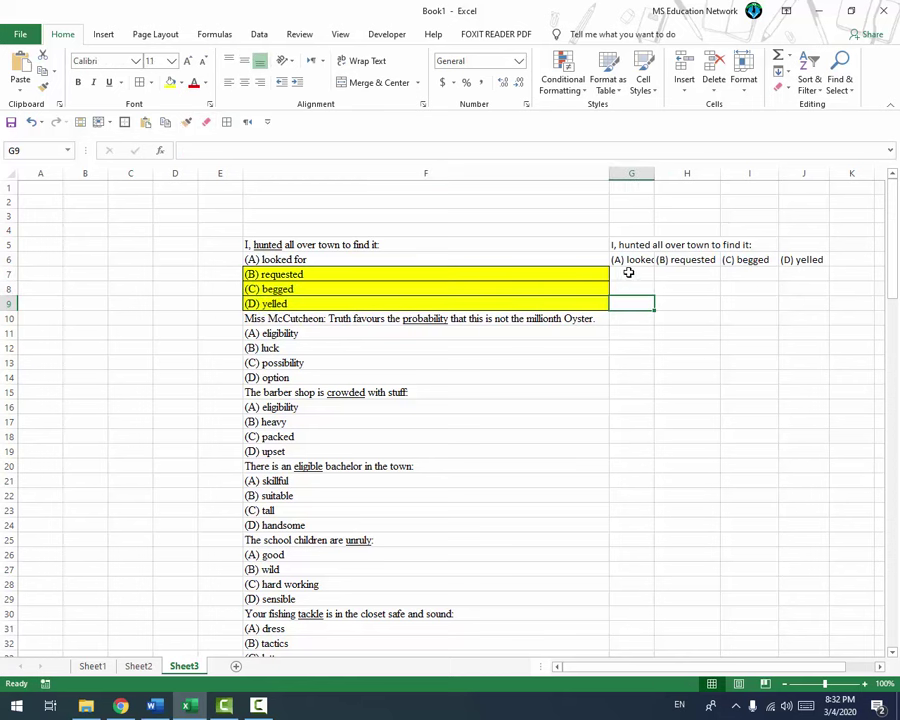
mouse_move(629, 272)
mouse_down()
mouse_move(634, 299)
mouse_move(780, 298)
mouse_up()
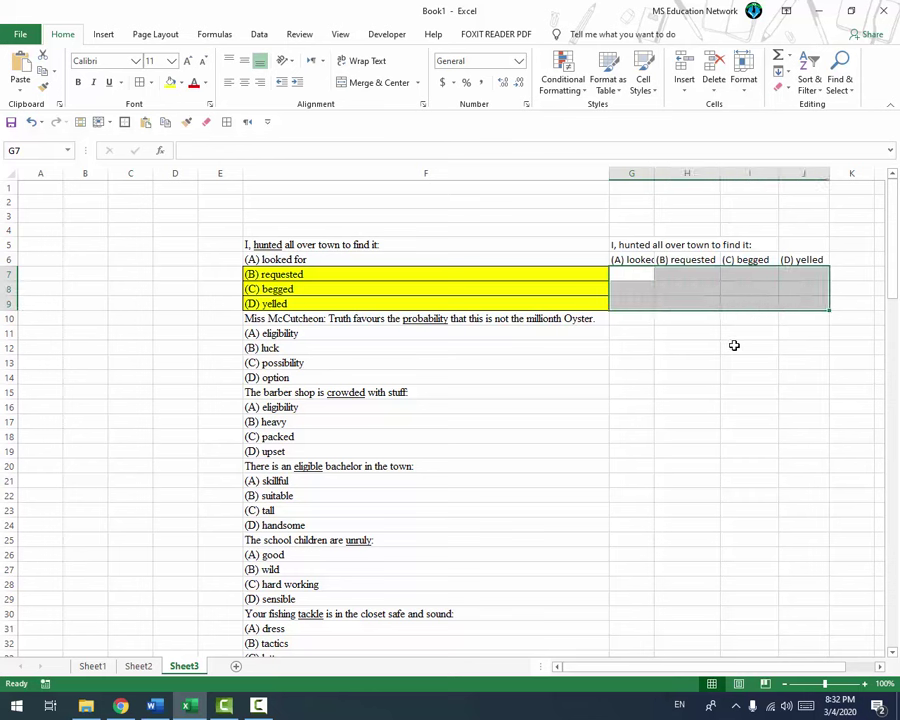
- Select the G5:J9 block holding the first question and its four choices
click(737, 346)
click(617, 245)
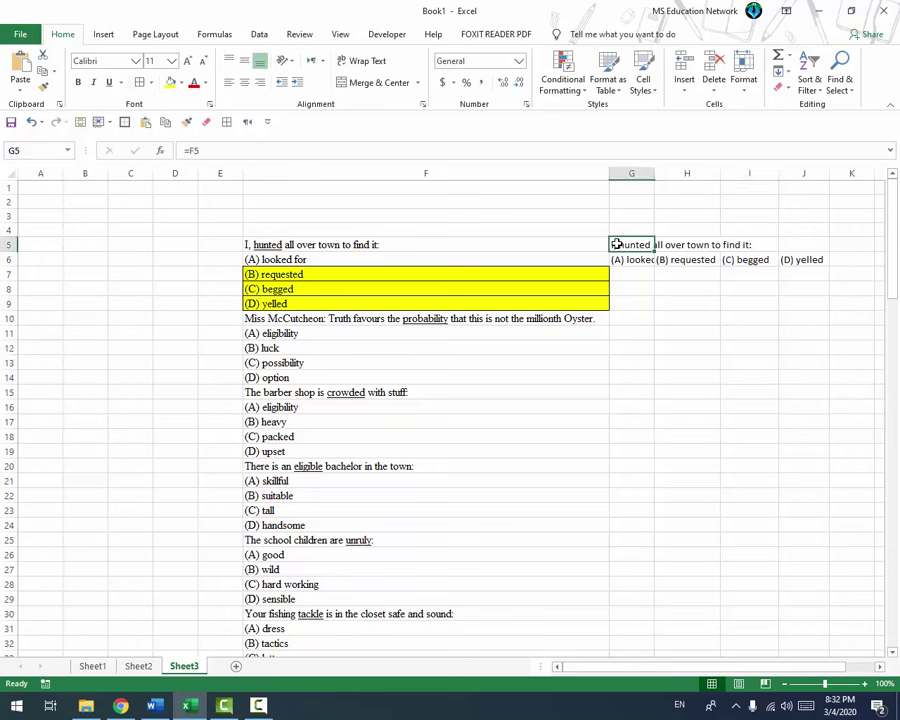
drag(618, 251, 619, 298)
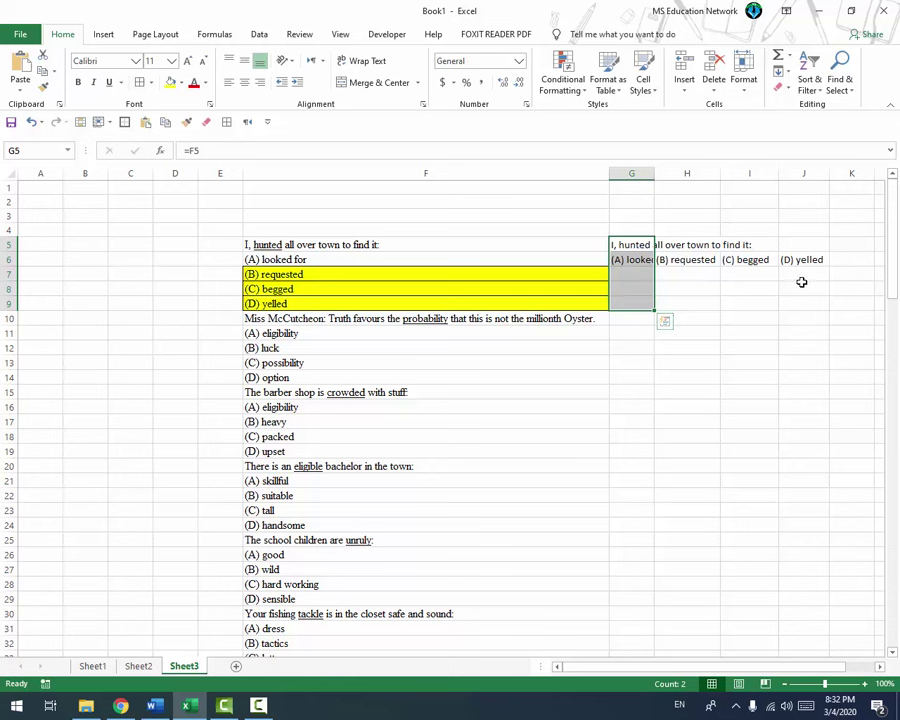
key(shift+Right)
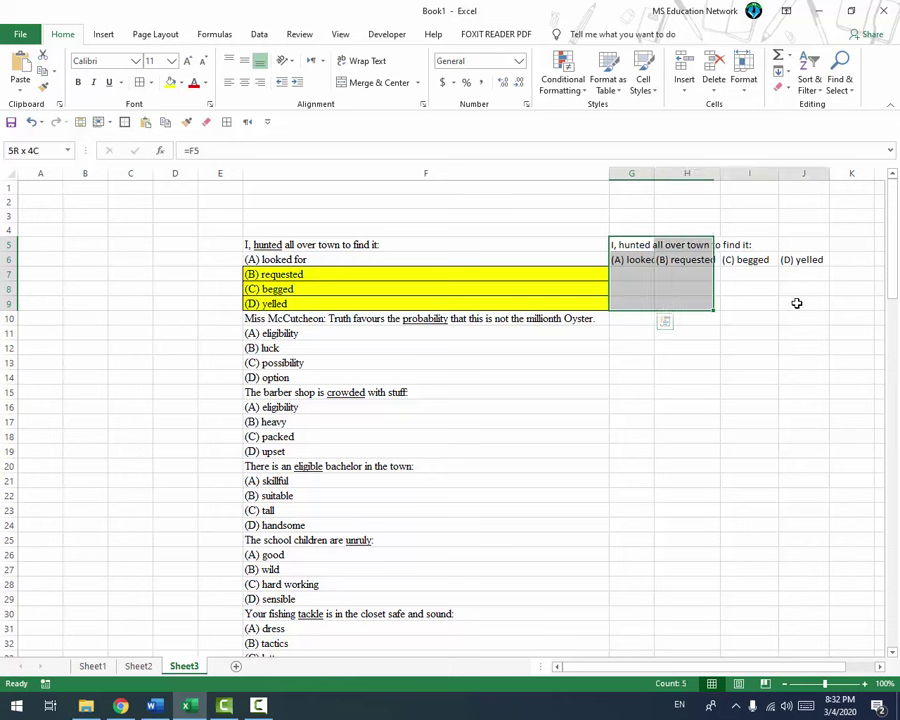
key(shift+Right)
key(shift+Right)
click(657, 290)
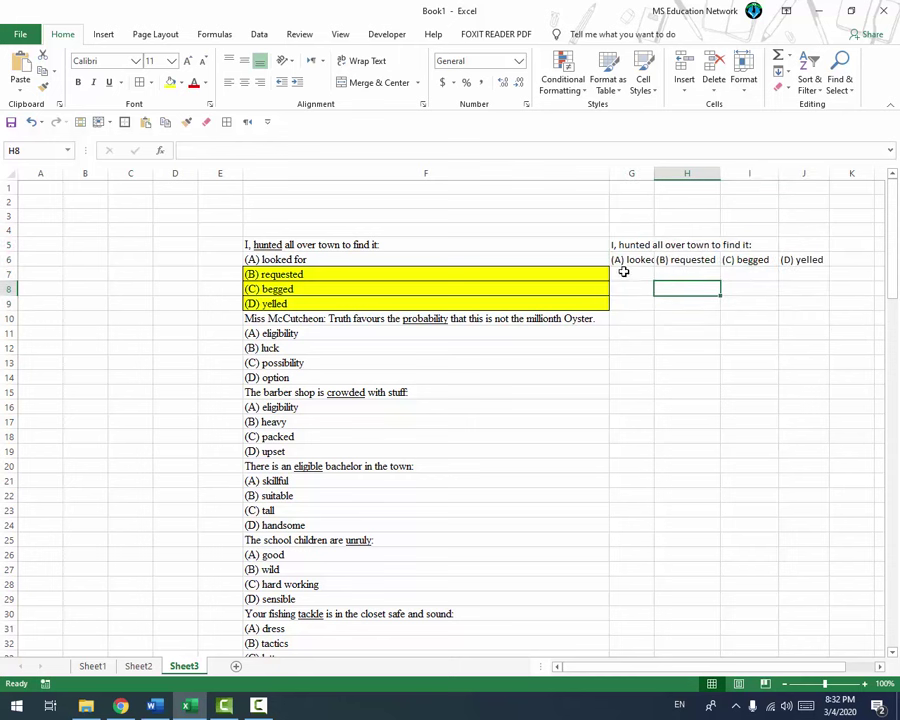
mouse_move(617, 245)
mouse_down()
mouse_move(626, 300)
mouse_move(796, 300)
mouse_up()
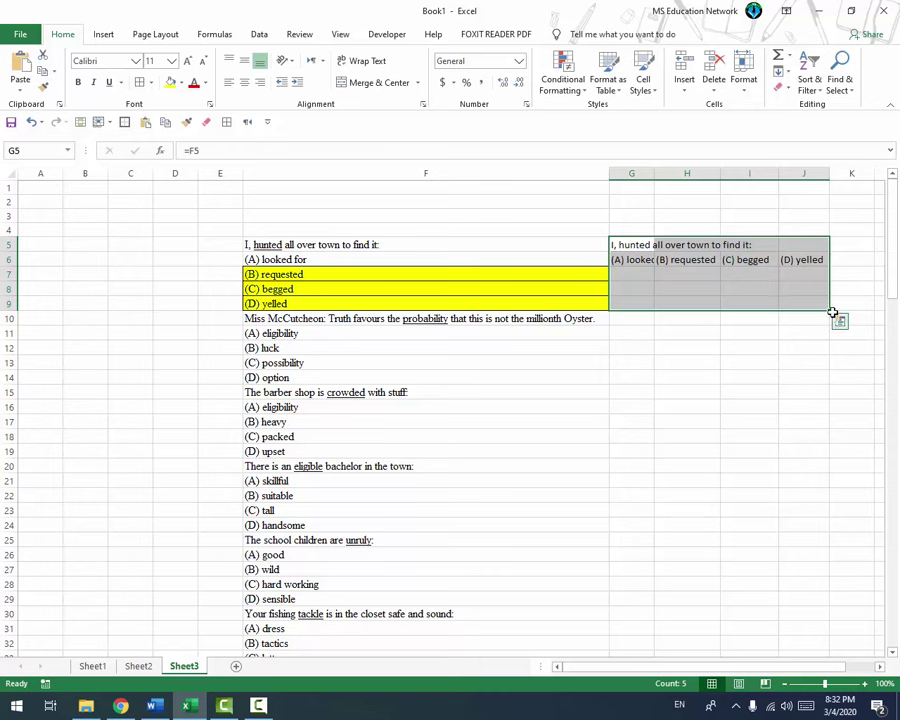
- Fill G5:J9 down through row 121 and check the last questions' formulas
drag(829, 310, 824, 702)
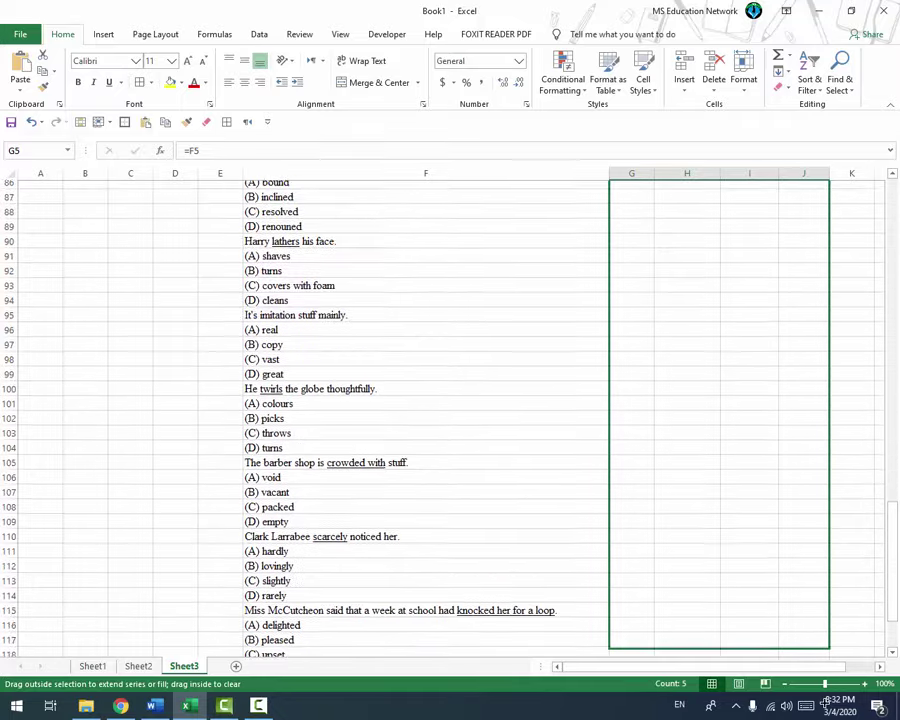
mouse_move(824, 702)
mouse_down()
mouse_move(800, 688)
mouse_move(768, 449)
mouse_up()
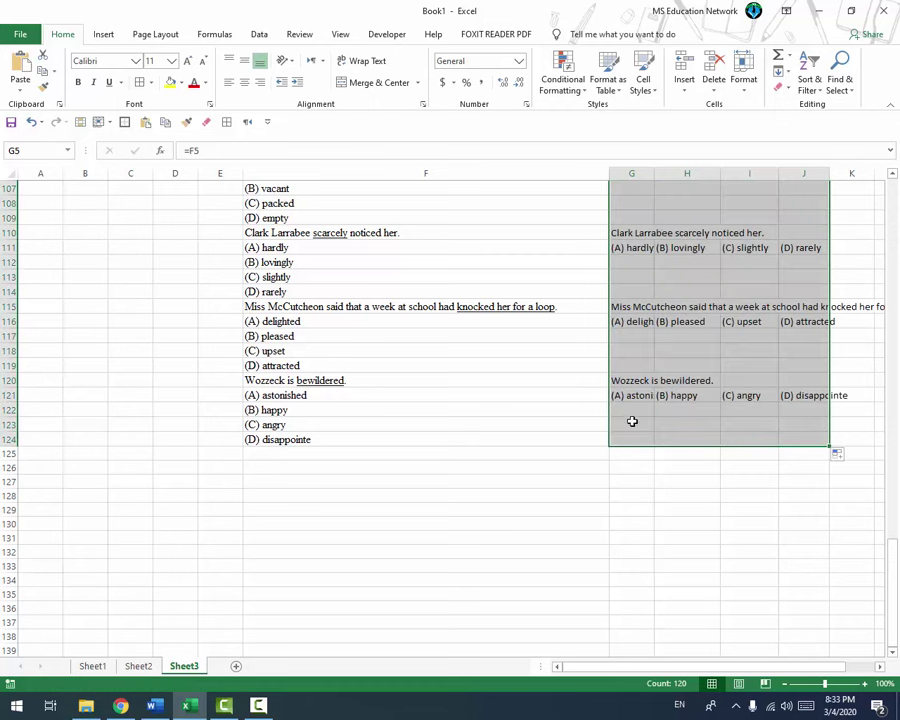
click(333, 378)
drag(333, 378, 280, 394)
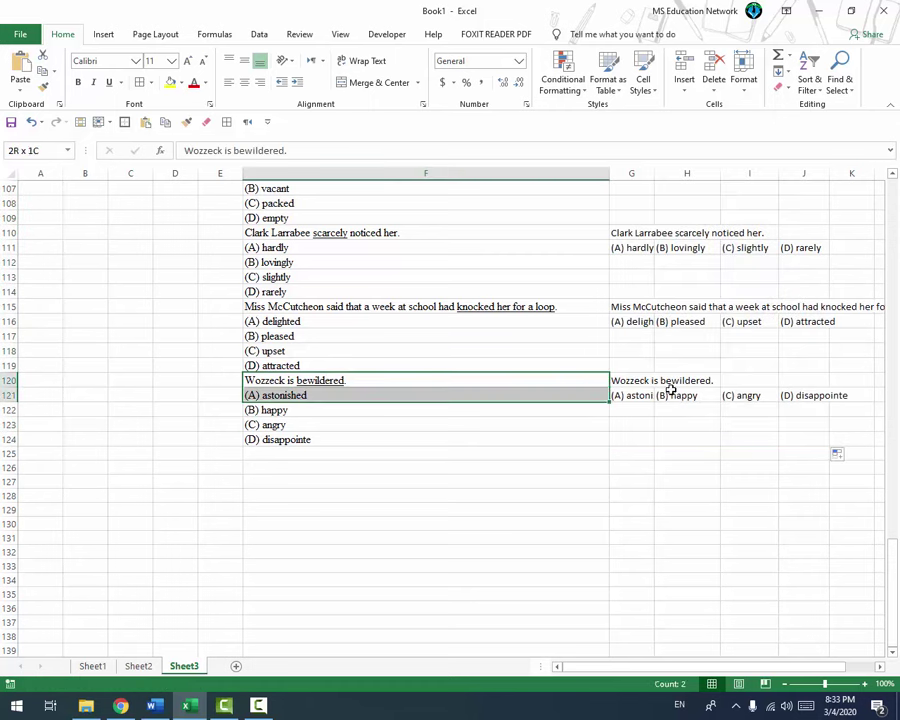
click(630, 394)
drag(632, 395, 793, 395)
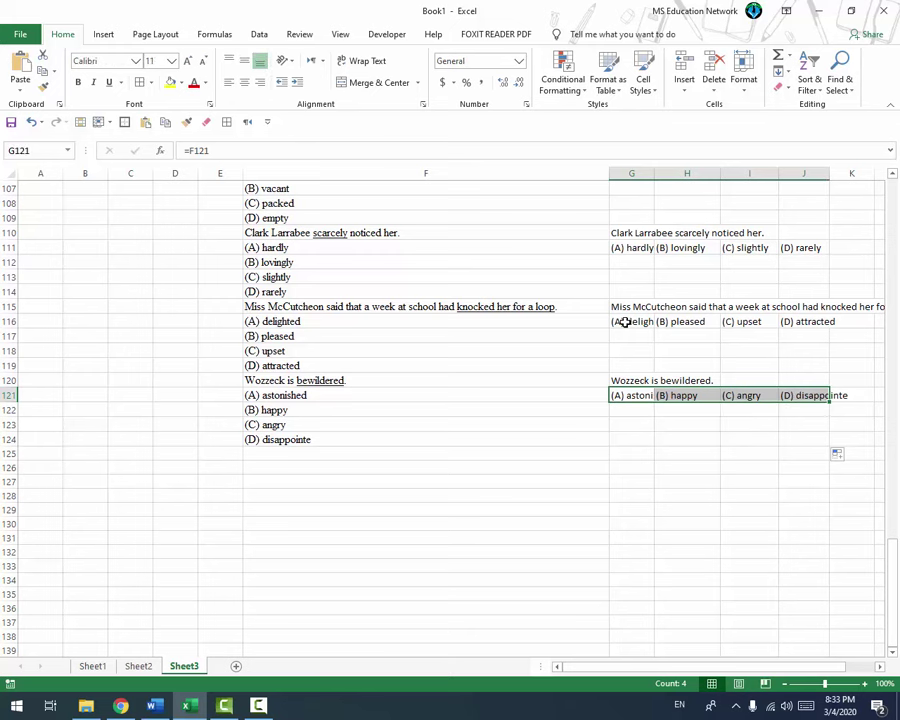
drag(628, 306, 842, 325)
drag(888, 585, 888, 552)
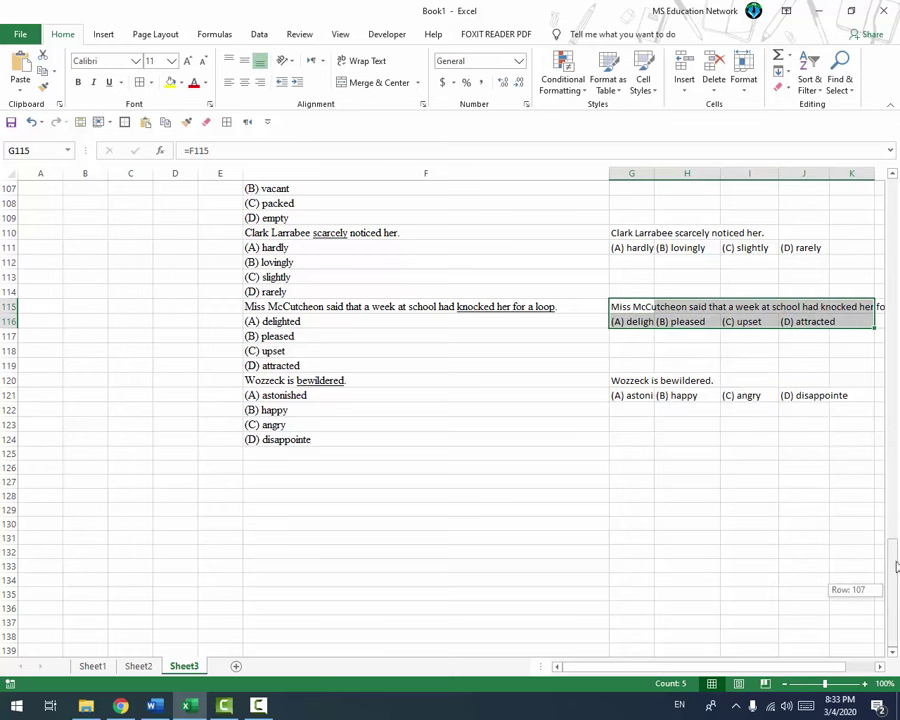
drag(622, 380, 745, 396)
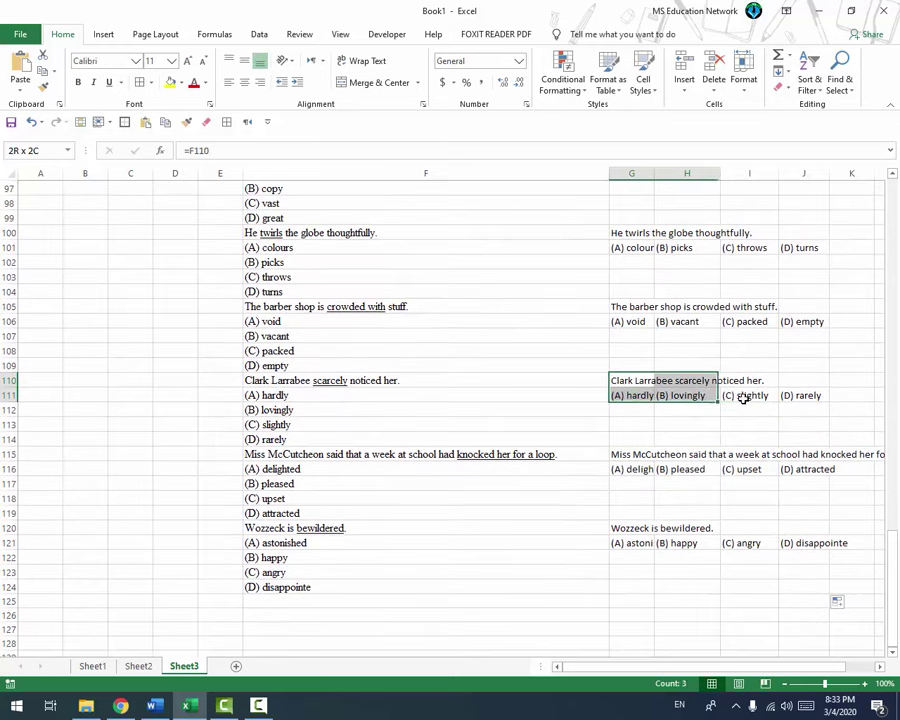
mouse_move(893, 560)
mouse_down()
mouse_move(896, 458)
mouse_move(875, 216)
mouse_up()
- Select the compacted block G5:J121 and copy it
key(ctrl+z)
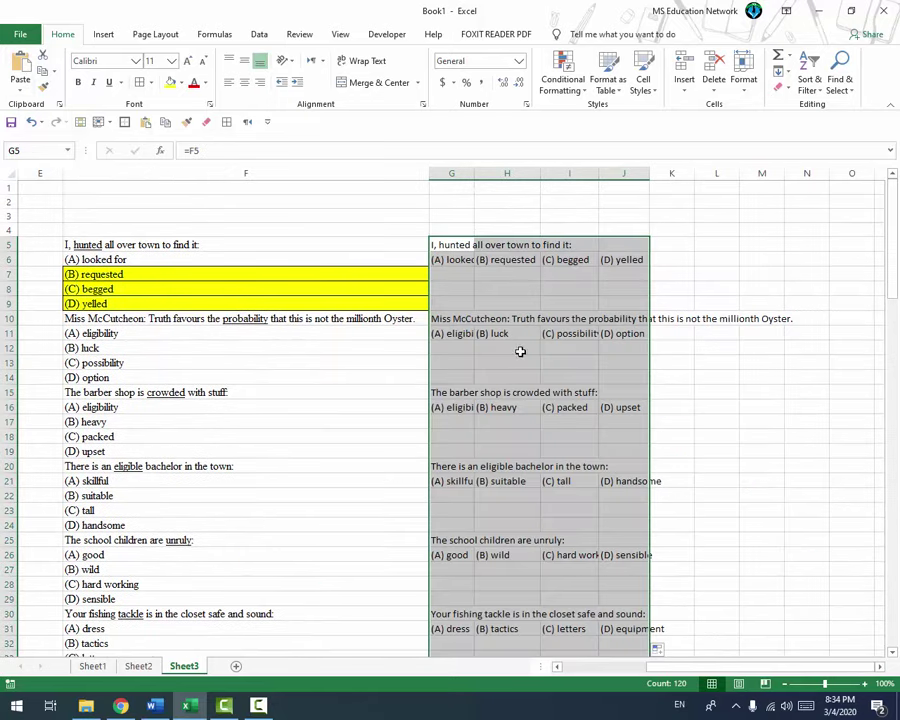
drag(437, 242, 631, 715)
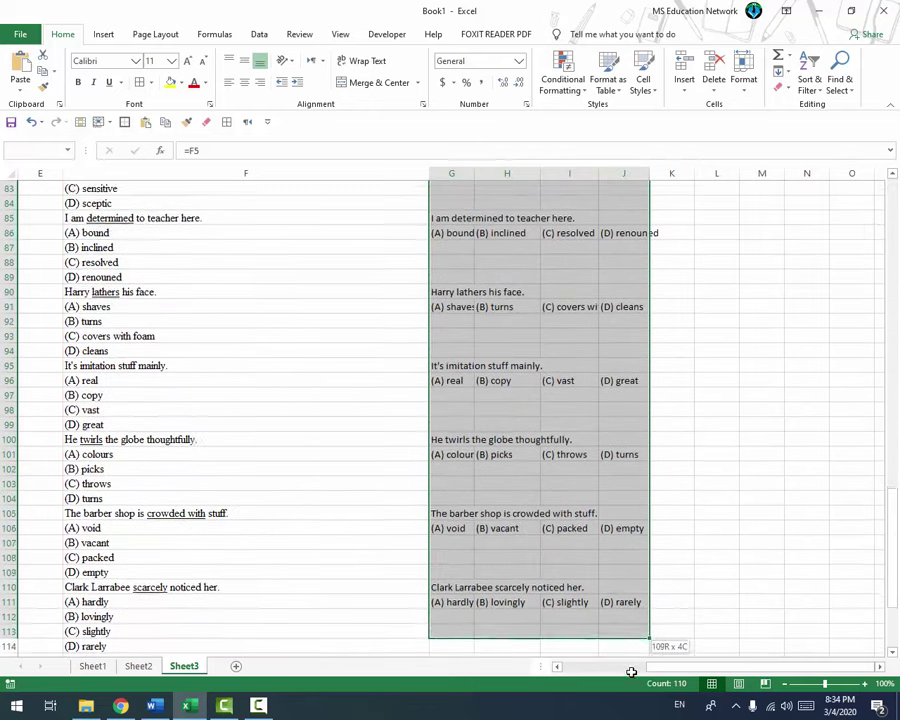
mouse_move(631, 715)
mouse_down()
mouse_move(618, 687)
mouse_move(620, 600)
mouse_up()
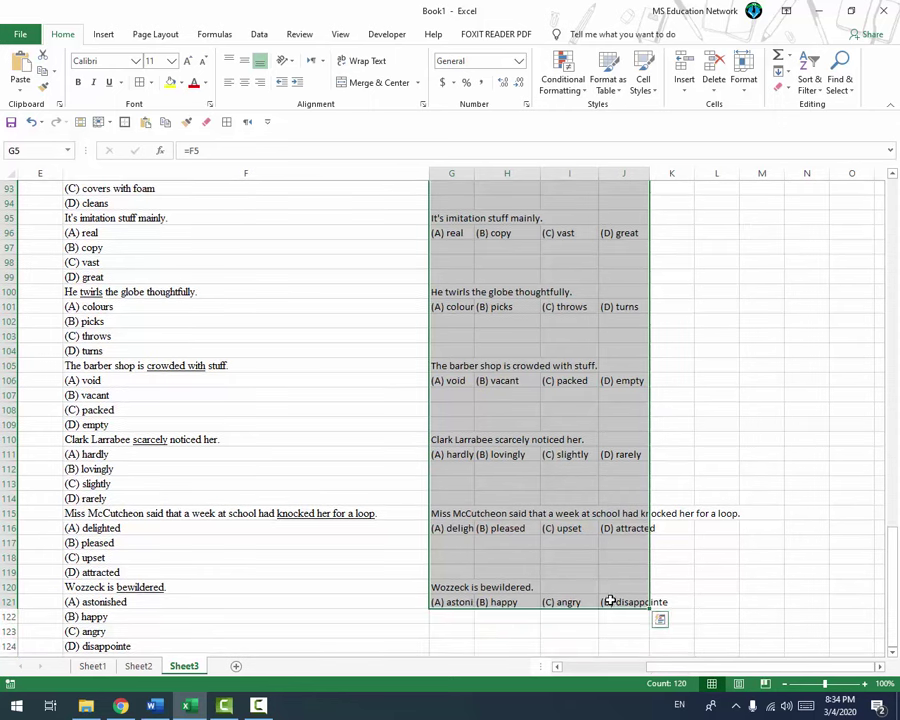
click(42, 70)
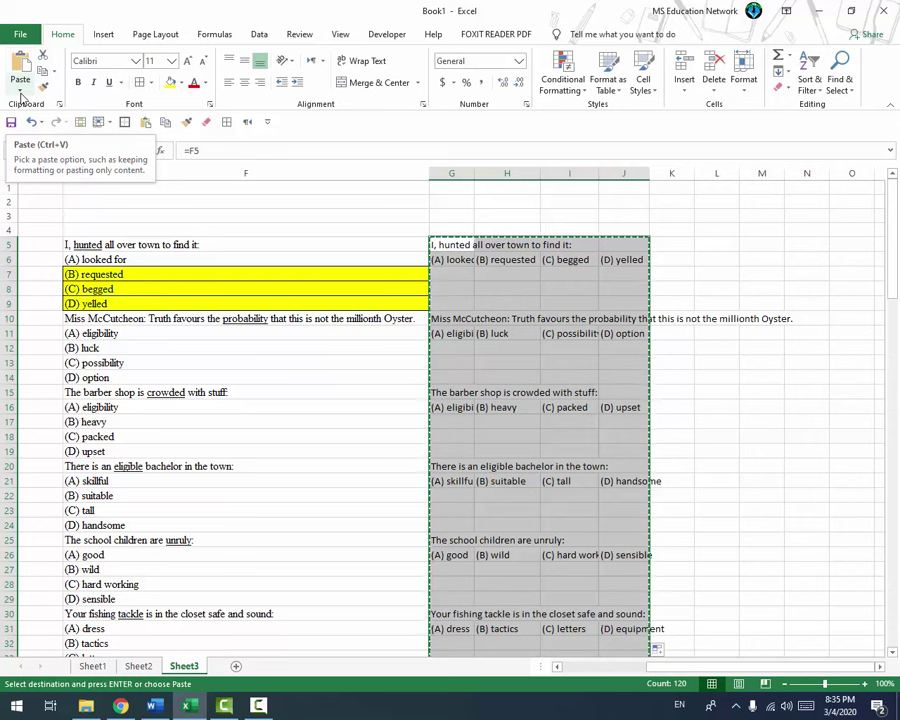
- Try pasting the G:J block as values, then undo it and dismiss the paste options
click(20, 96)
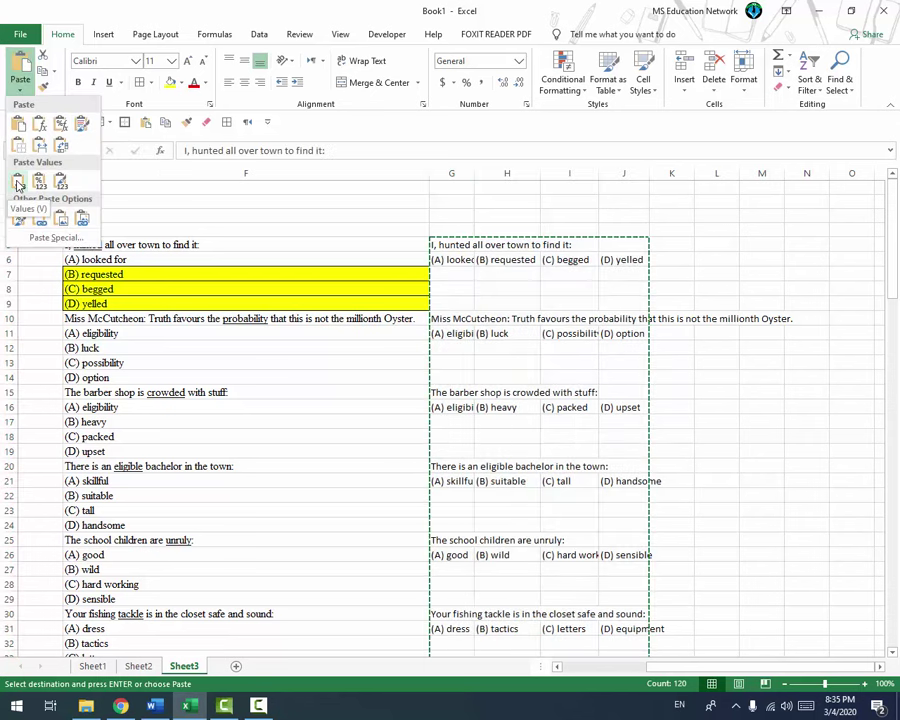
click(18, 186)
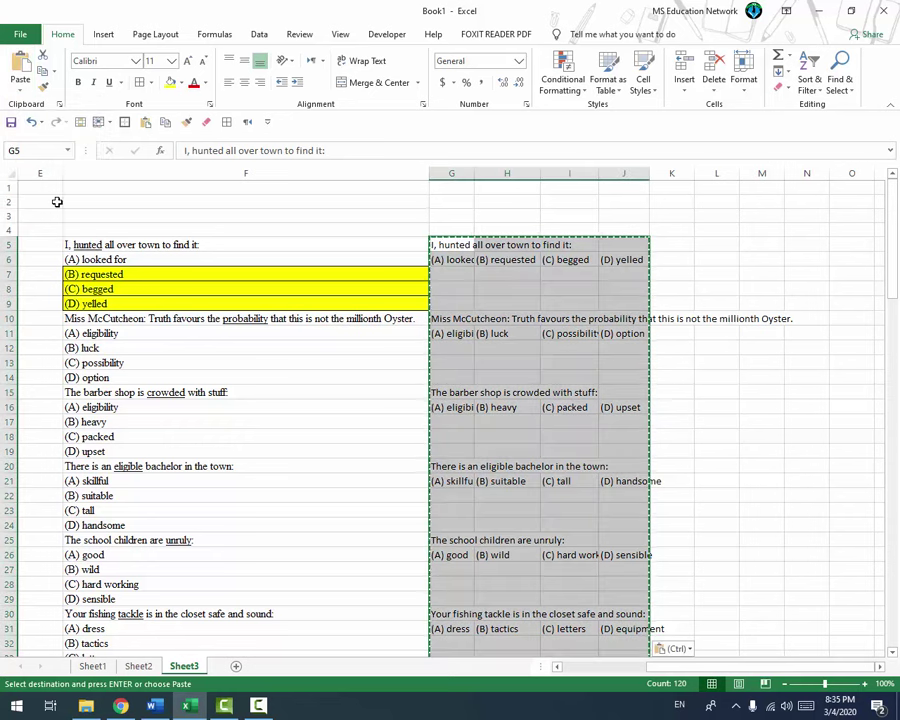
key(ctrl+z)
click(19, 91)
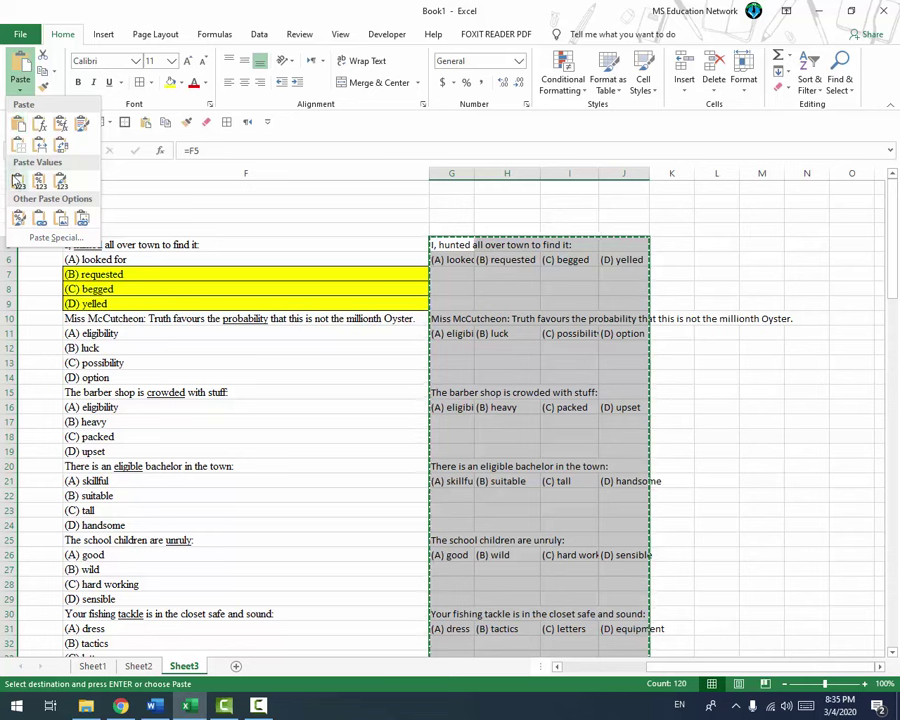
click(490, 296)
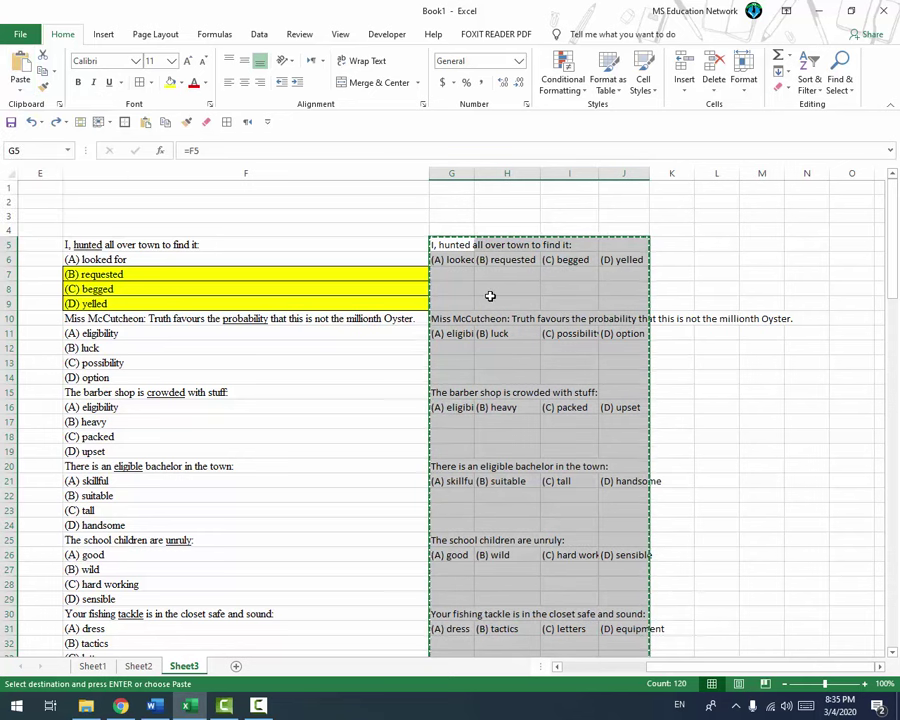
- Paste the copied G:J block onto G5 as values only, then select original column F
click(442, 245)
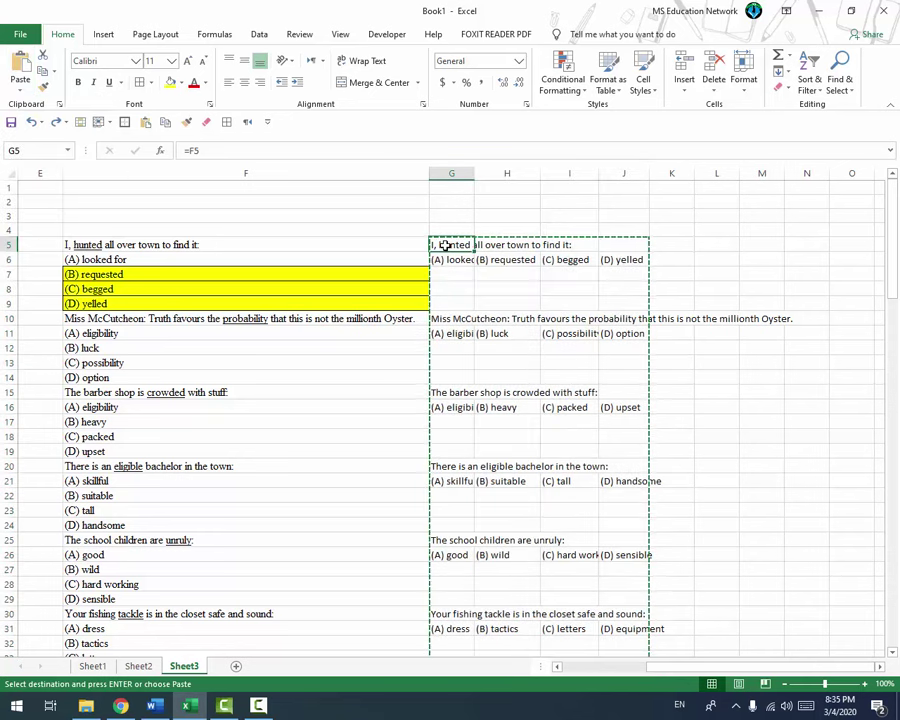
key(ctrl+v)
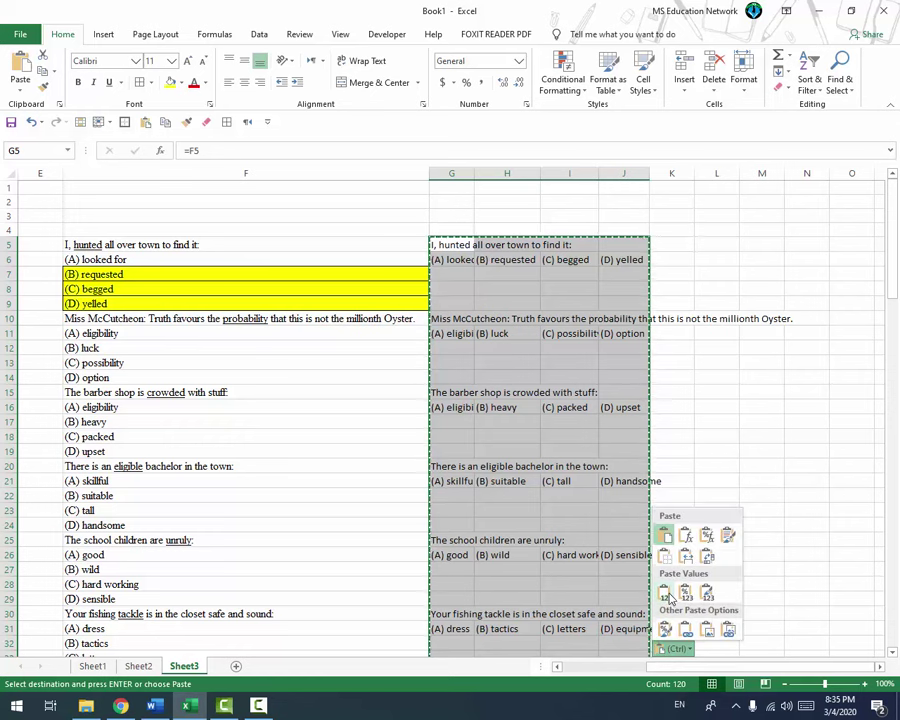
click(666, 594)
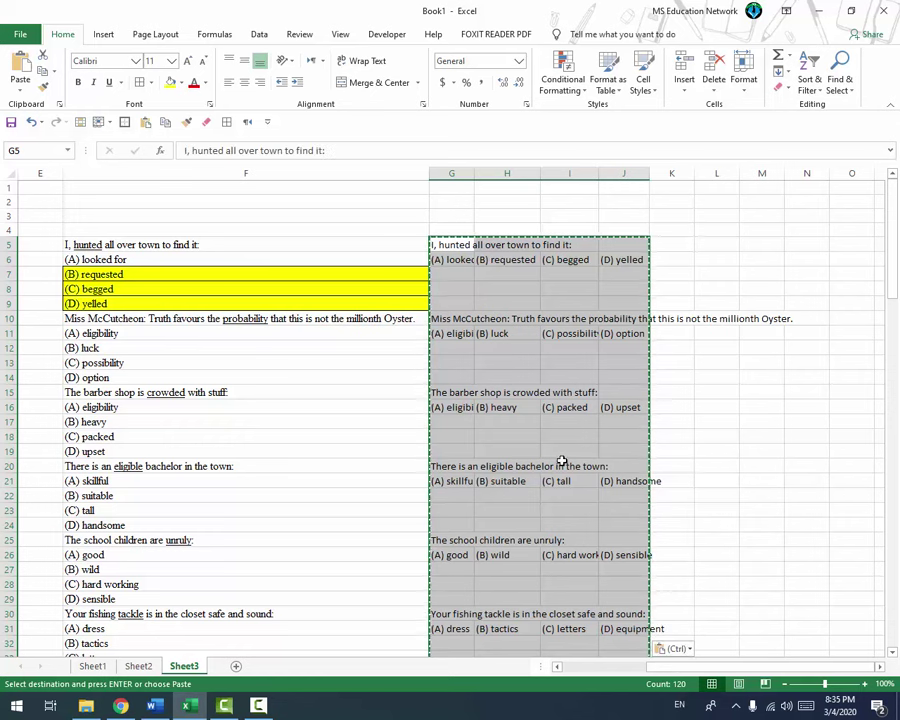
click(446, 265)
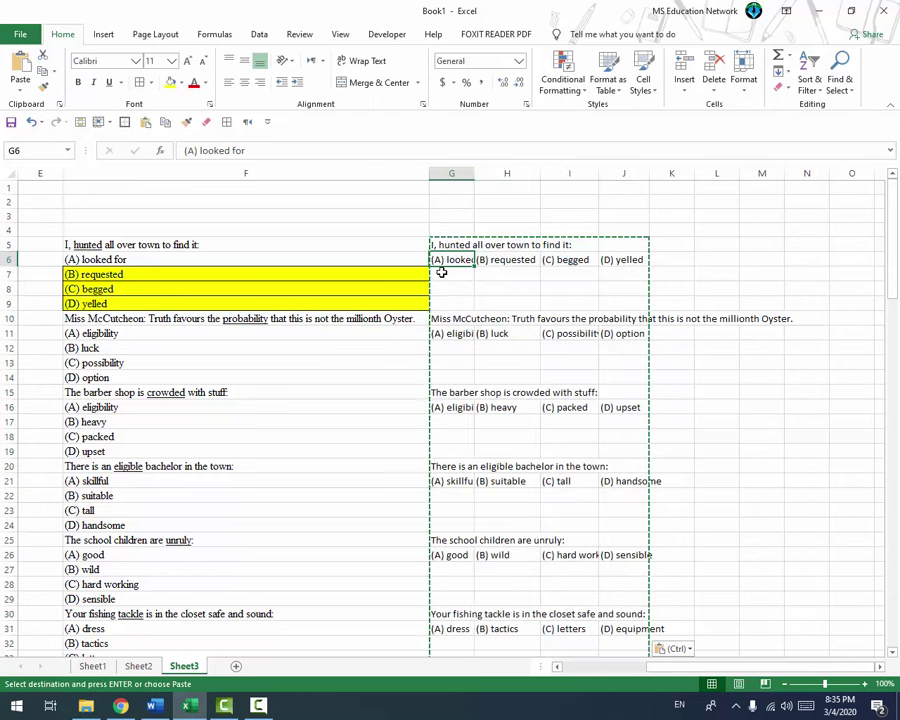
click(178, 170)
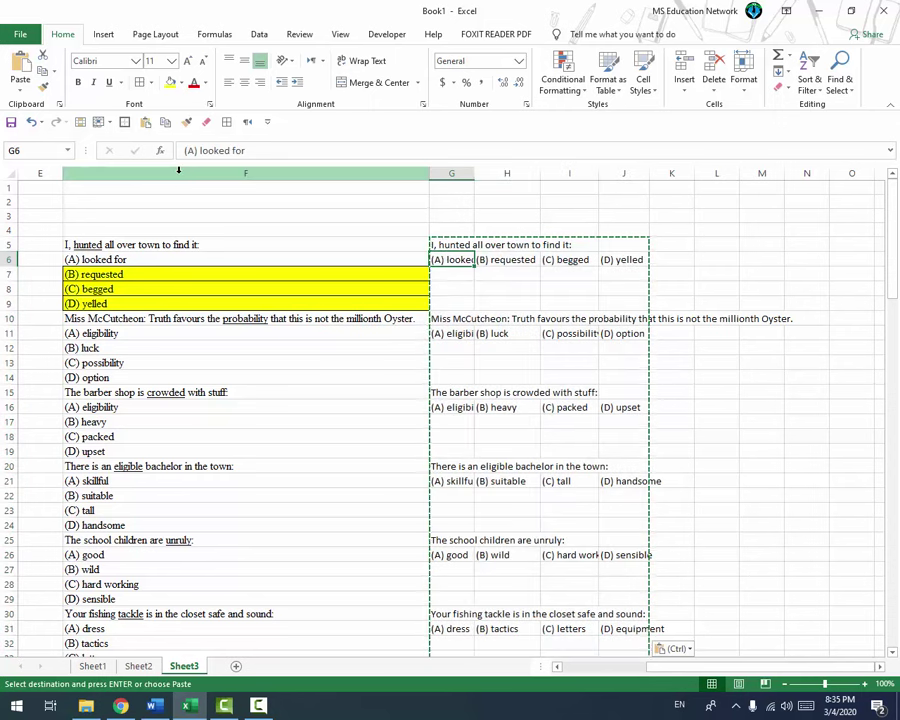
- Delete original list column F and select the question column from F5 downward
click(712, 70)
click(159, 445)
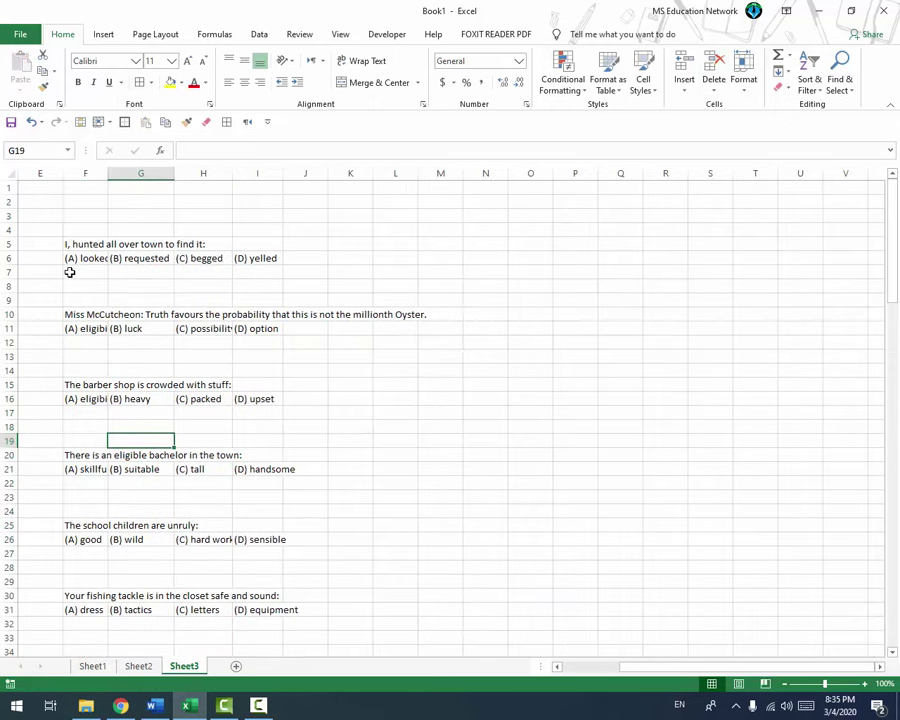
mouse_move(74, 243)
mouse_down()
mouse_move(88, 442)
mouse_move(79, 672)
mouse_move(73, 589)
mouse_move(76, 606)
mouse_up()
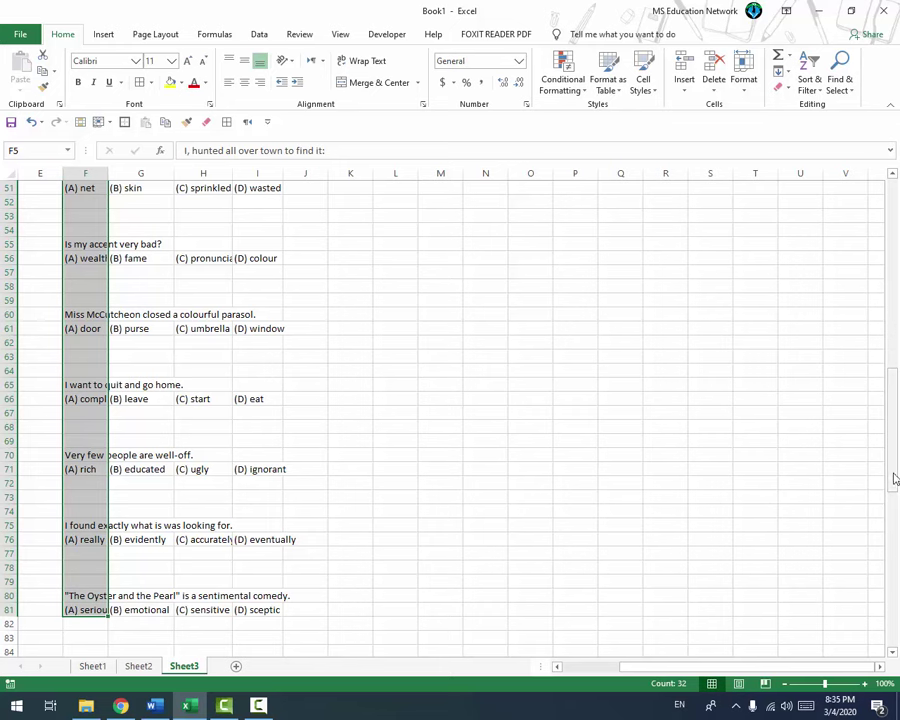
drag(895, 478, 893, 290)
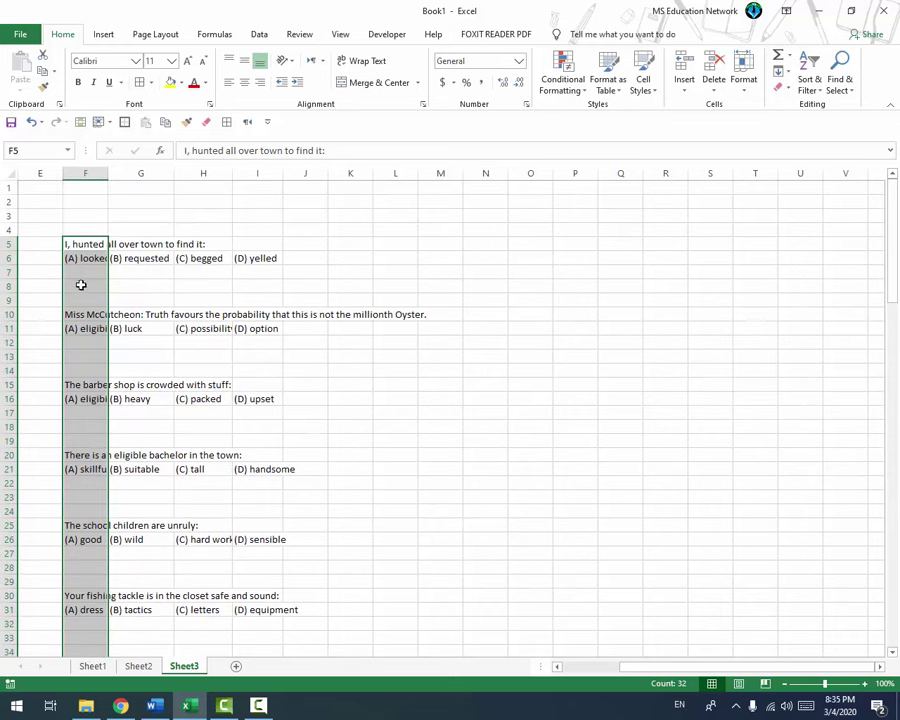
- Select all blank cells with Go To Special and delete their sheet rows
ctrl+click(670, 173)
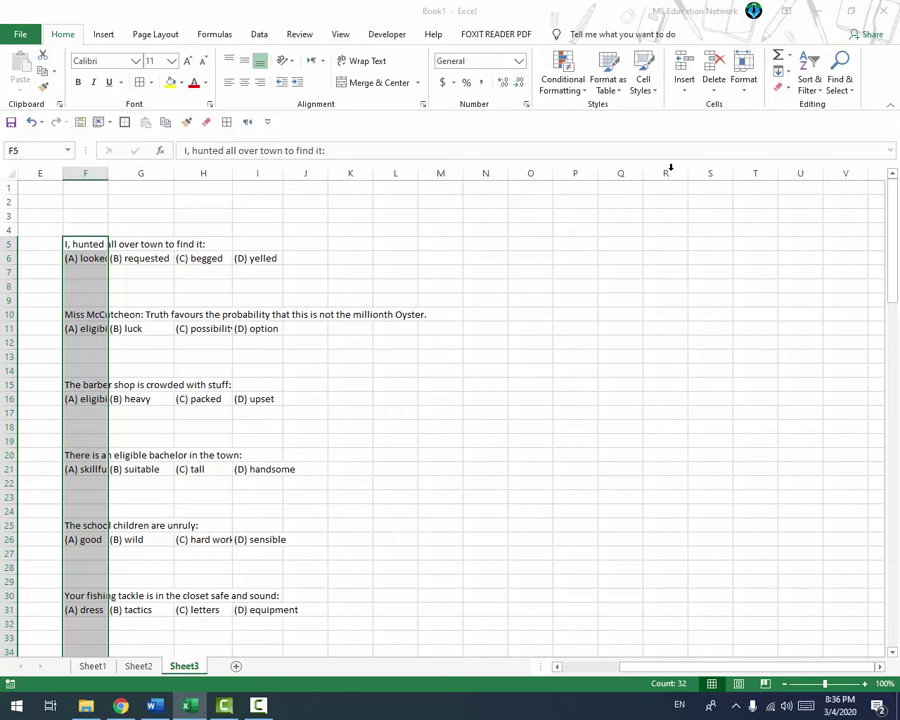
key(F5)
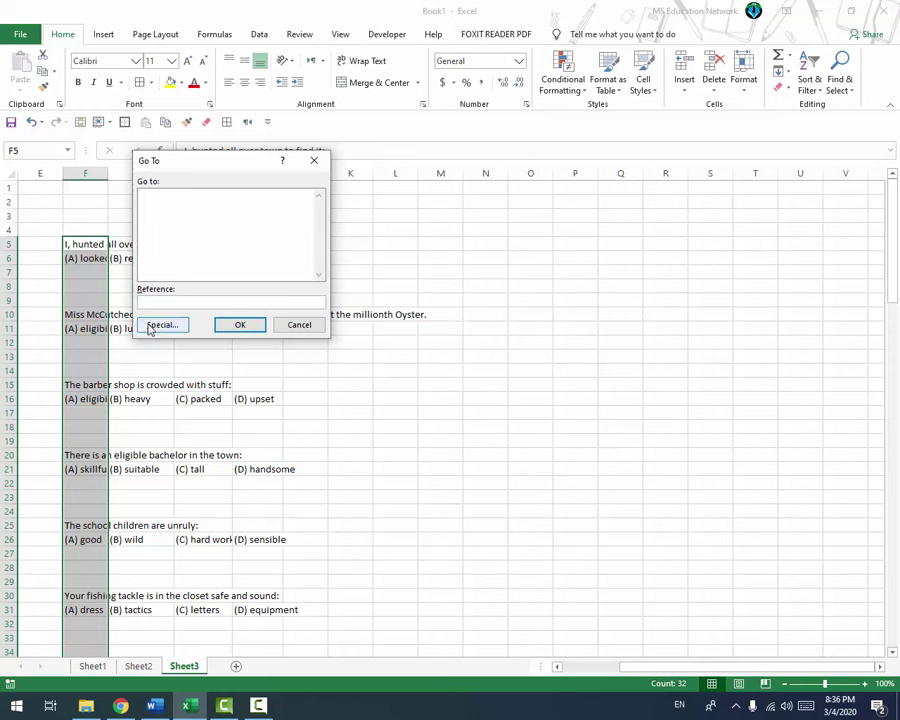
click(155, 326)
click(137, 268)
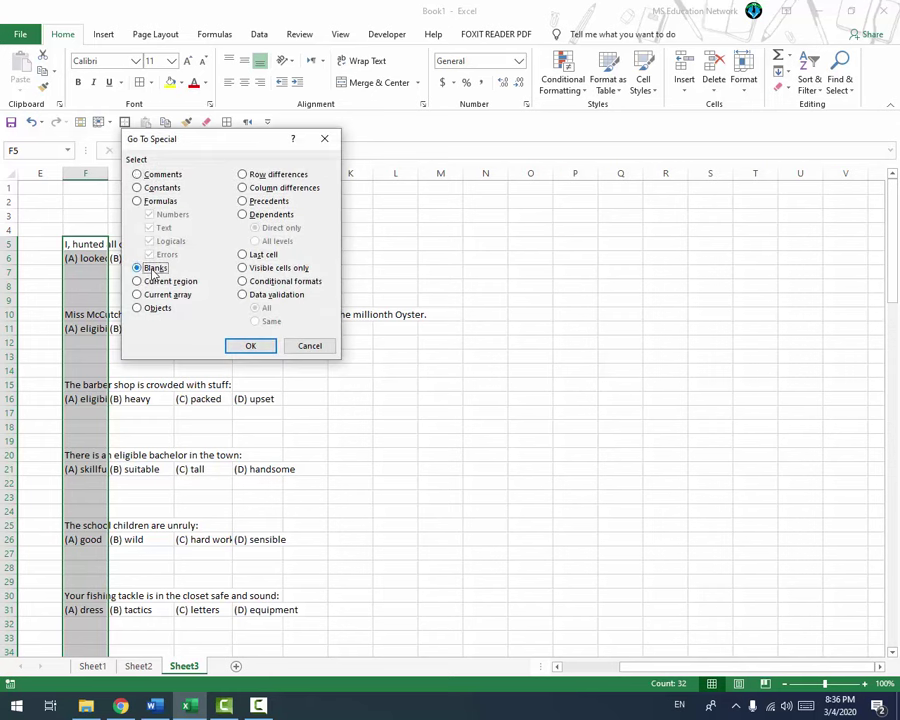
click(240, 346)
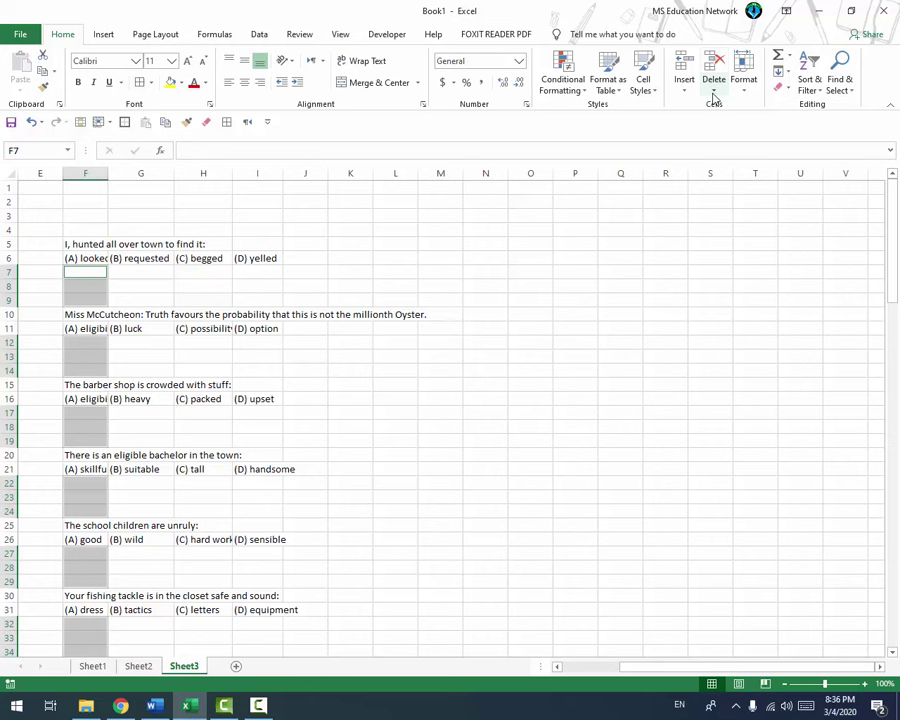
click(714, 97)
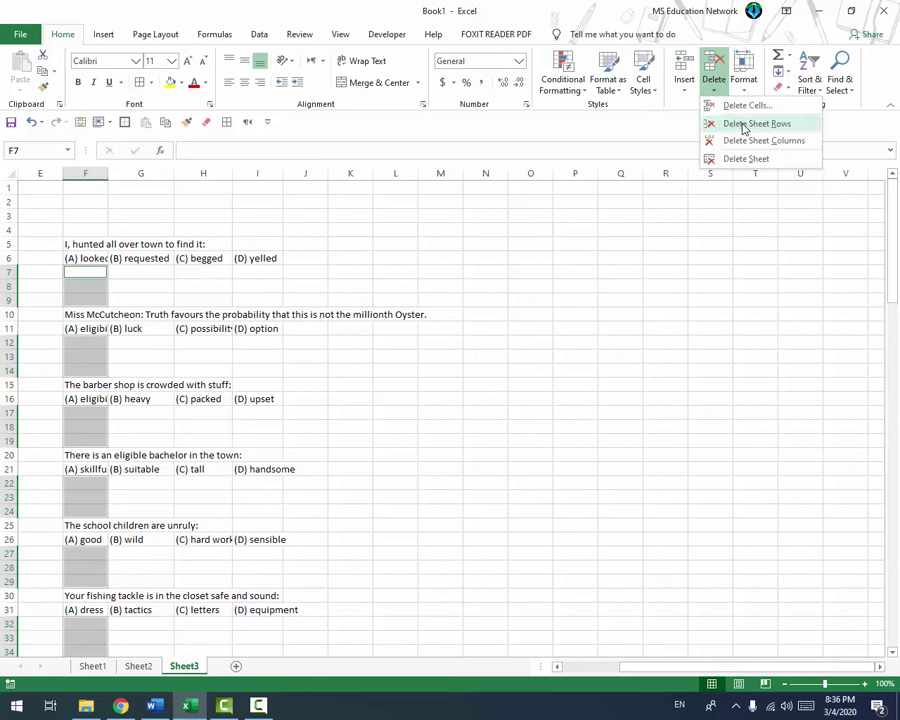
click(756, 123)
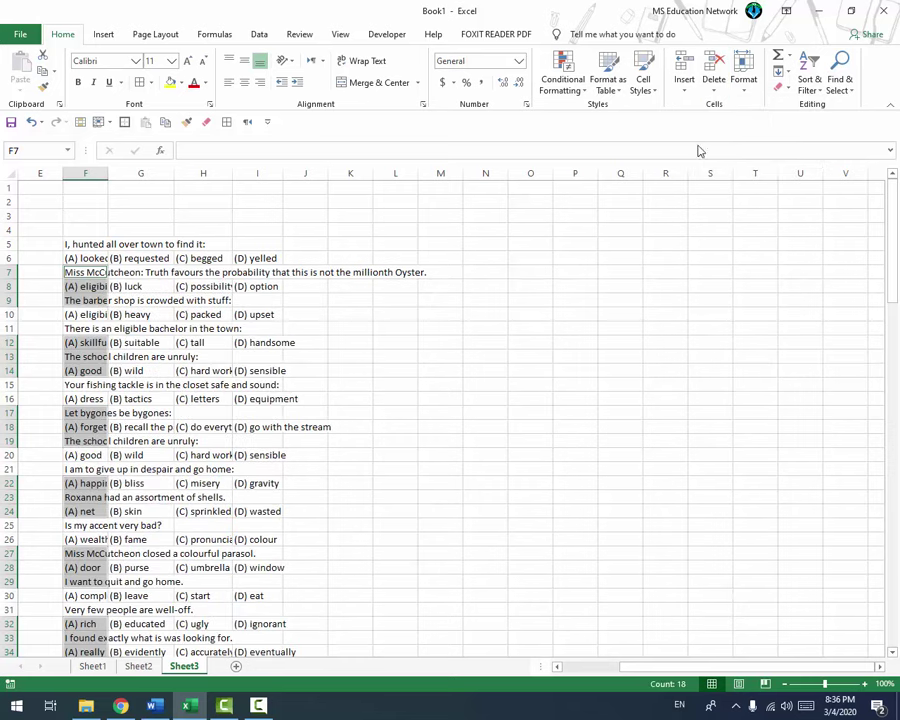
- Copy the contiguous quiz block F5:I36
click(150, 455)
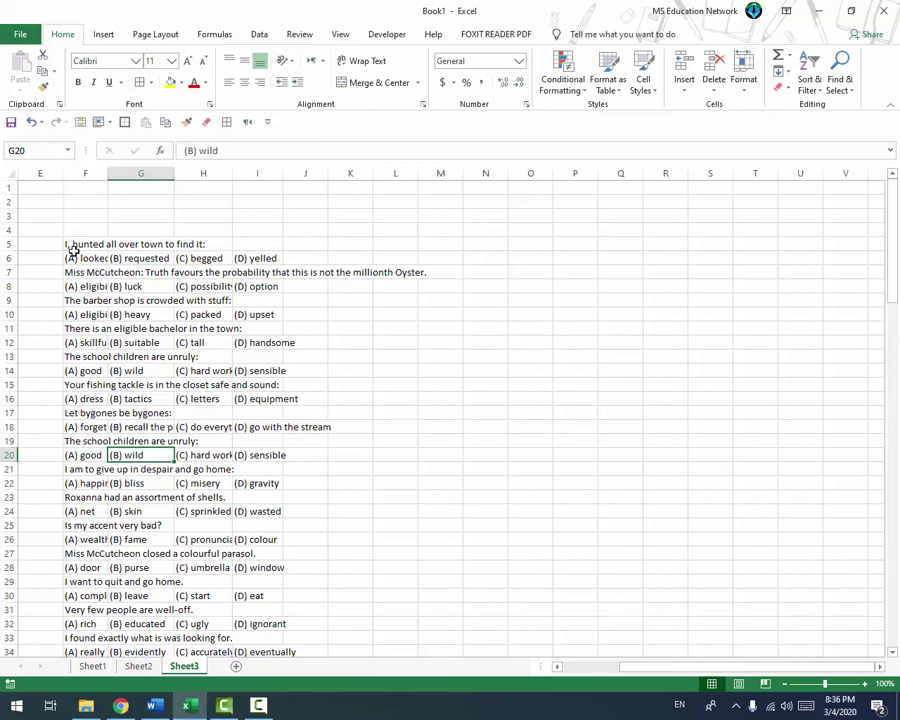
mouse_move(73, 249)
mouse_down()
mouse_move(237, 385)
mouse_move(251, 462)
mouse_move(70, 257)
mouse_move(262, 270)
mouse_move(268, 677)
mouse_move(266, 630)
mouse_up()
key(ctrl+c)
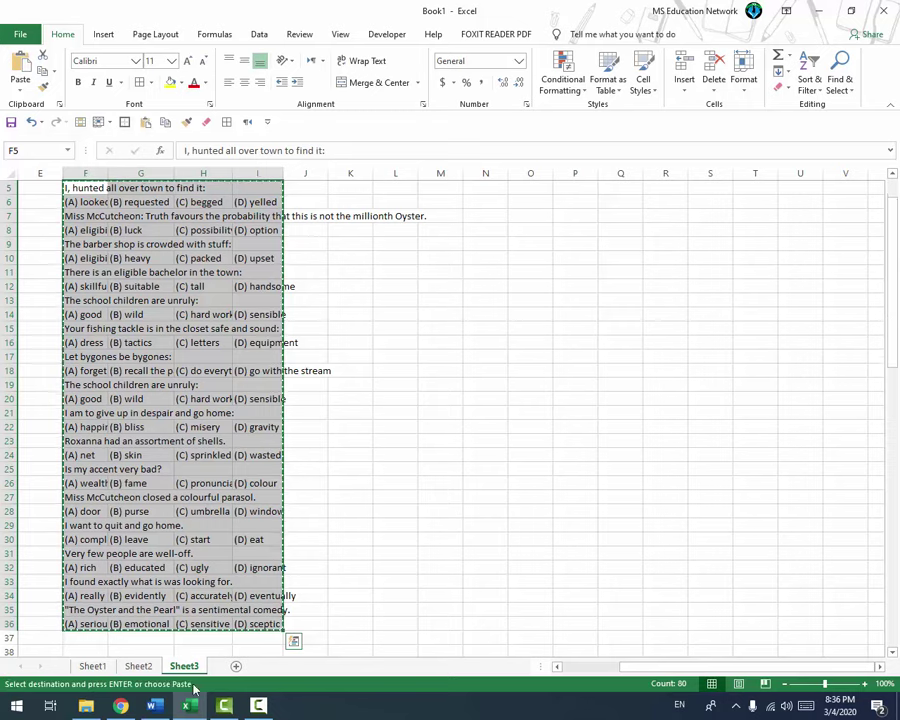
- In Word, add a page break after the last choice and paste the quiz there
click(155, 705)
click(231, 343)
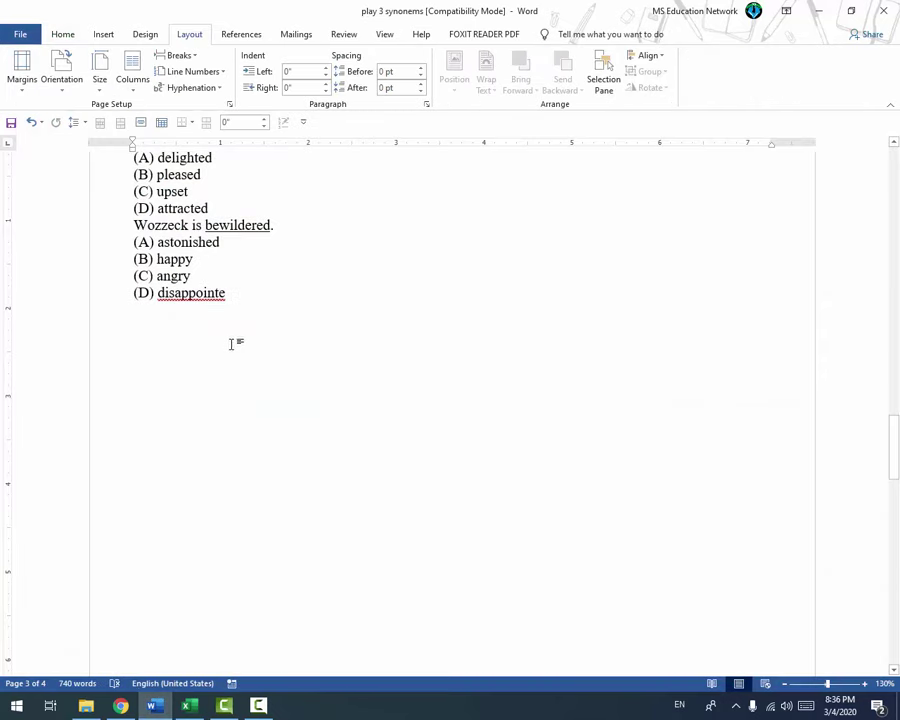
key(Return)
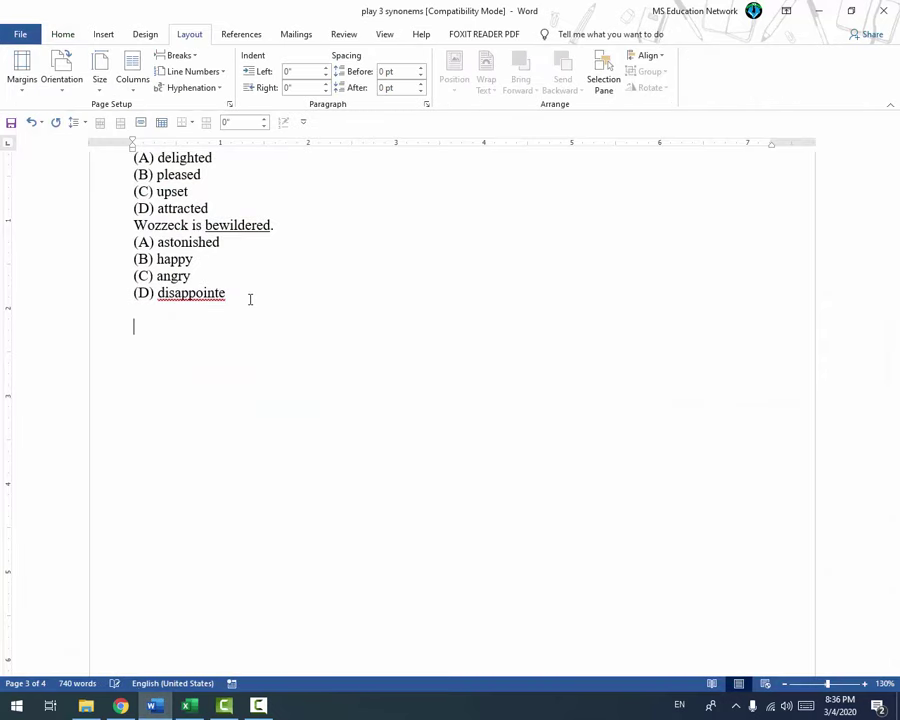
key(ctrl+Return)
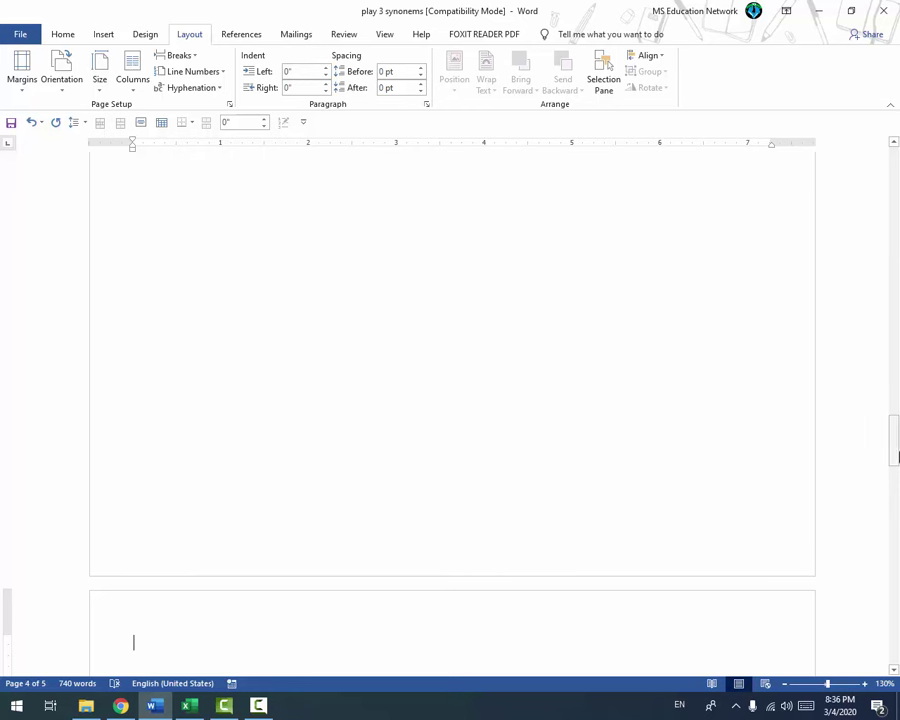
drag(894, 440, 894, 475)
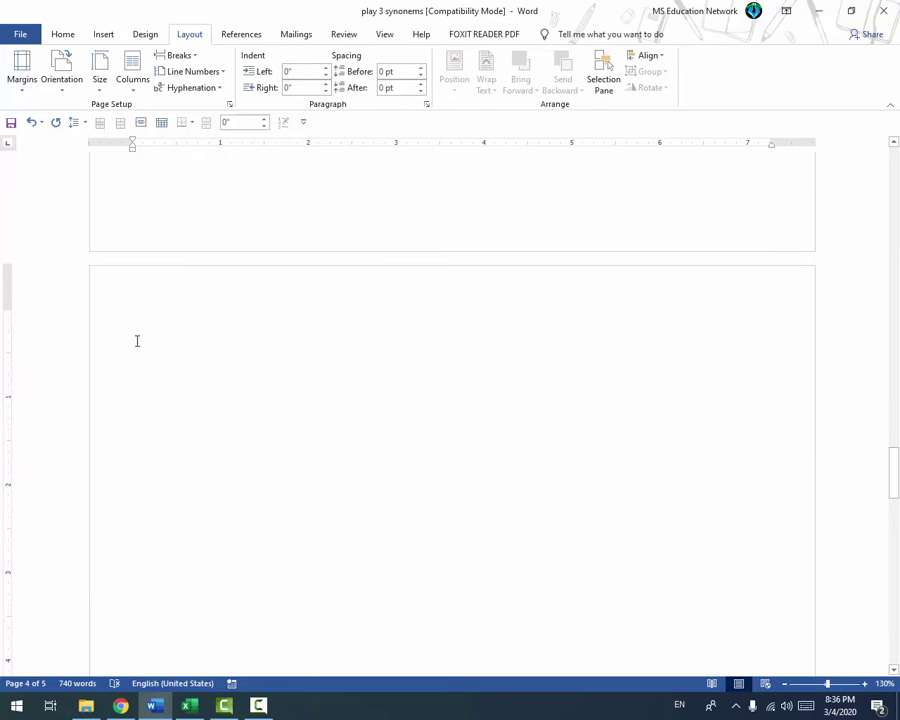
click(62, 36)
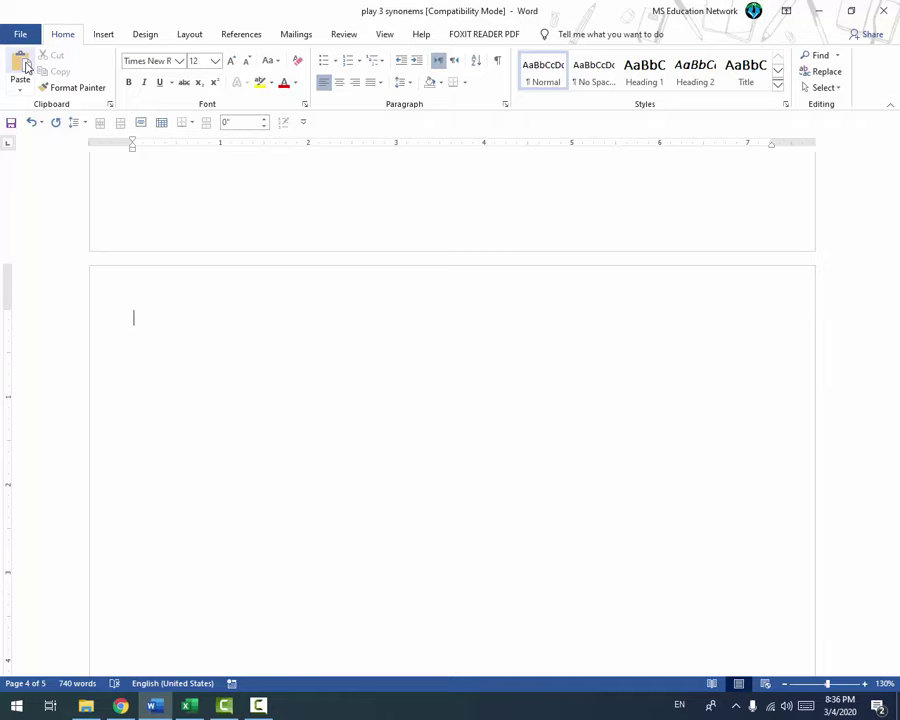
click(24, 64)
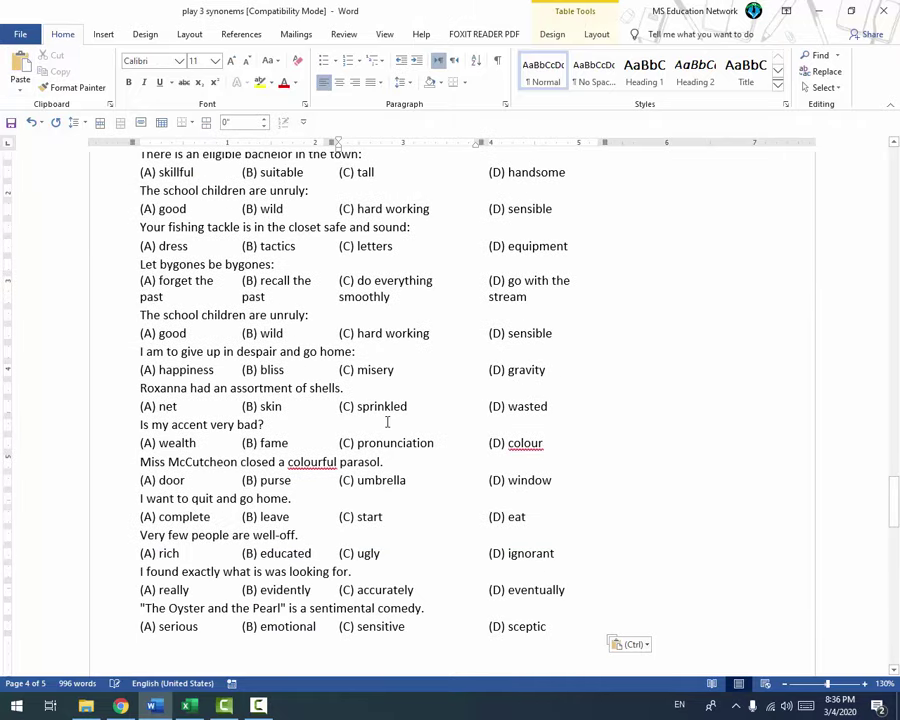
- Place the insertion point back inside the pasted quiz table
click(555, 622)
click(349, 370)
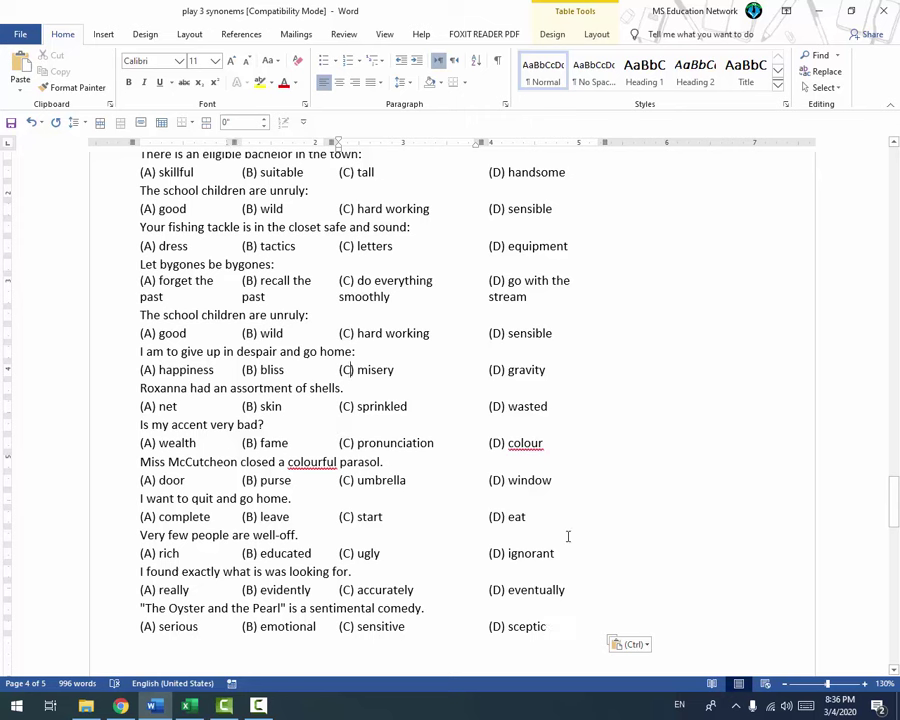
click(600, 637)
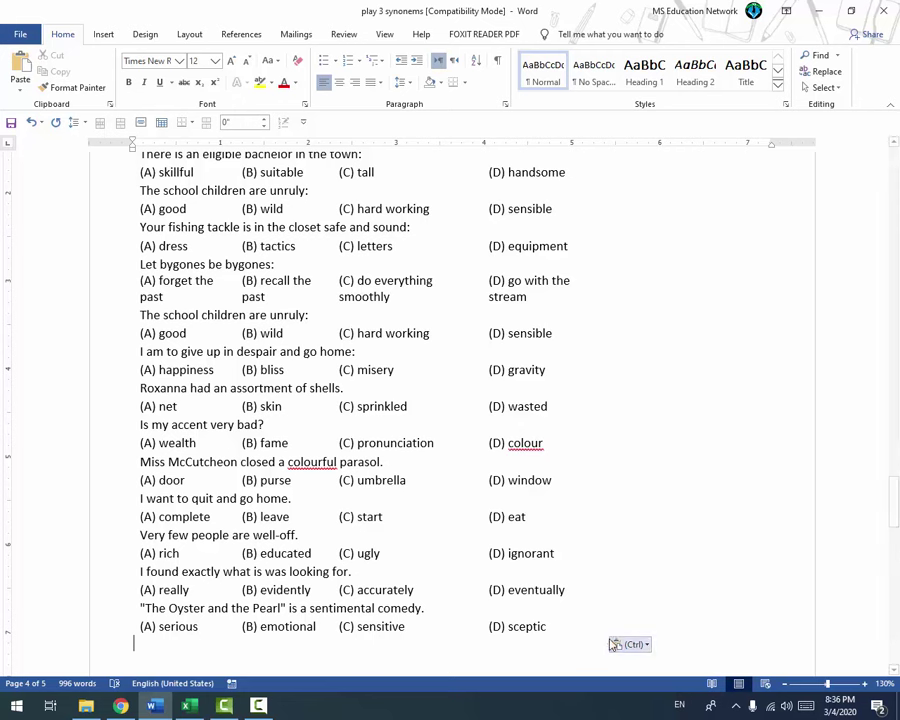
click(576, 618)
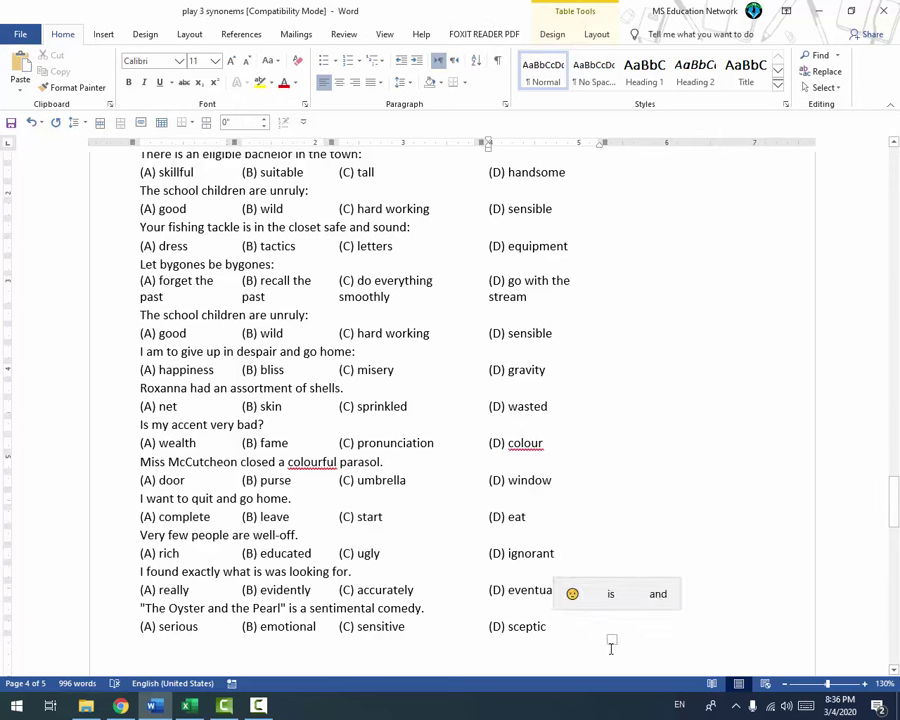
- Widen the quiz table across the page and click into the numbered question rows
mouse_move(609, 639)
mouse_down()
mouse_move(751, 390)
mouse_move(769, 385)
mouse_move(746, 370)
mouse_up()
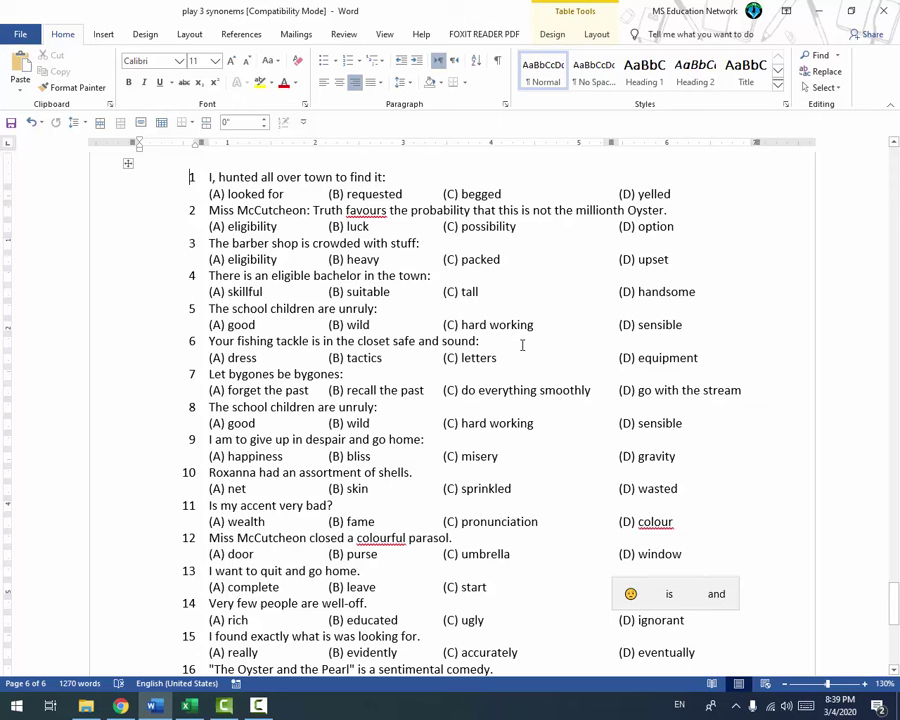
click(358, 341)
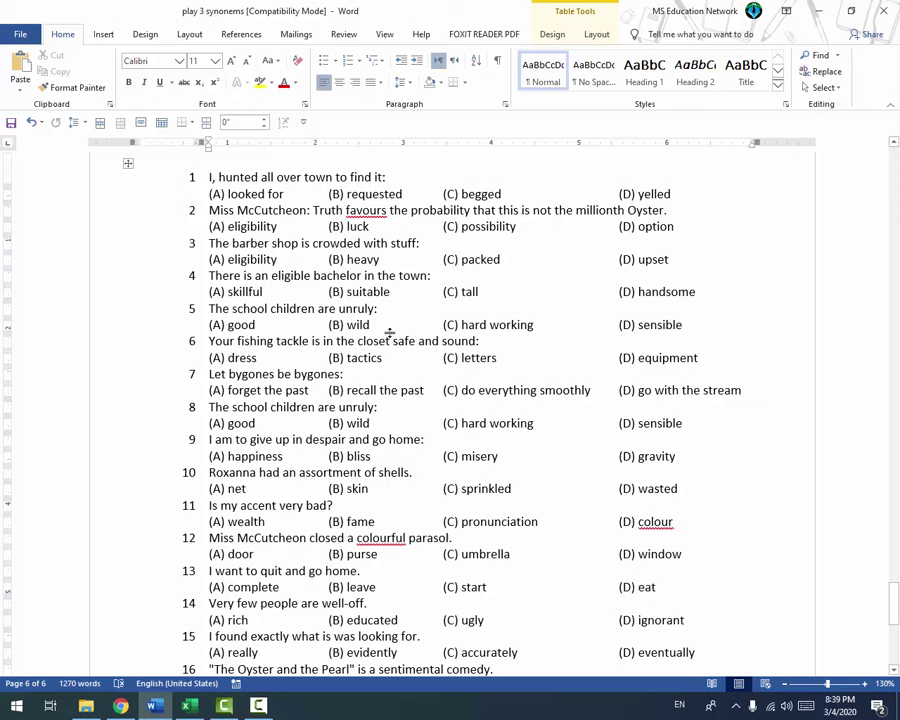
click(390, 333)
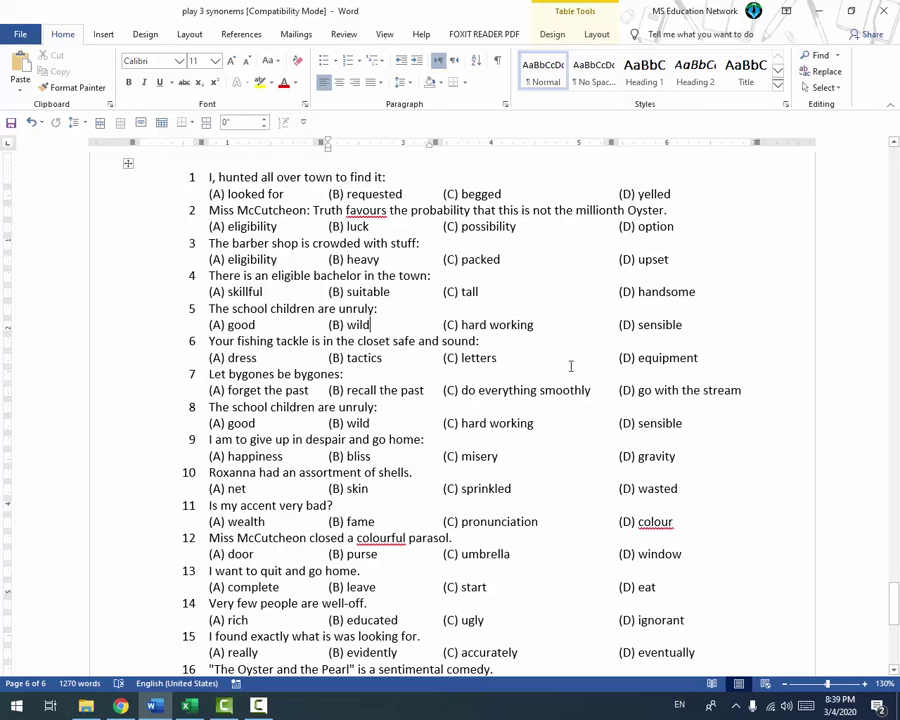
drag(891, 601, 893, 607)
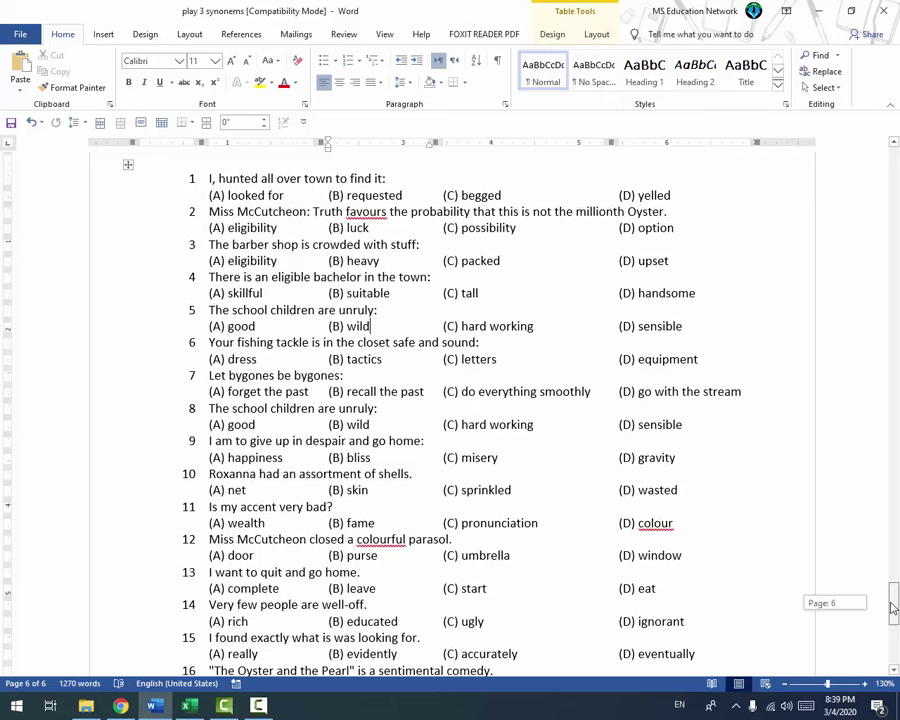